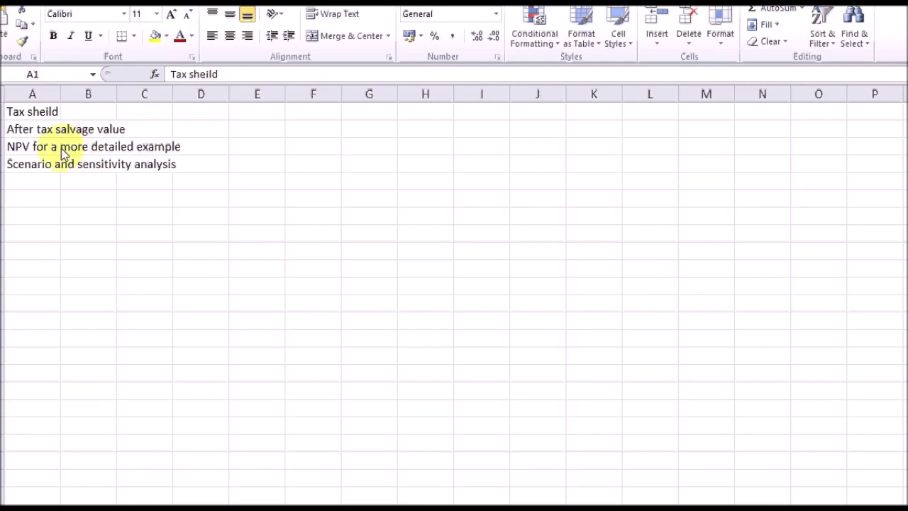
Enter the note 'Provided by depreciation' in C1 beside the Tax sheild title
left_click(144, 111)
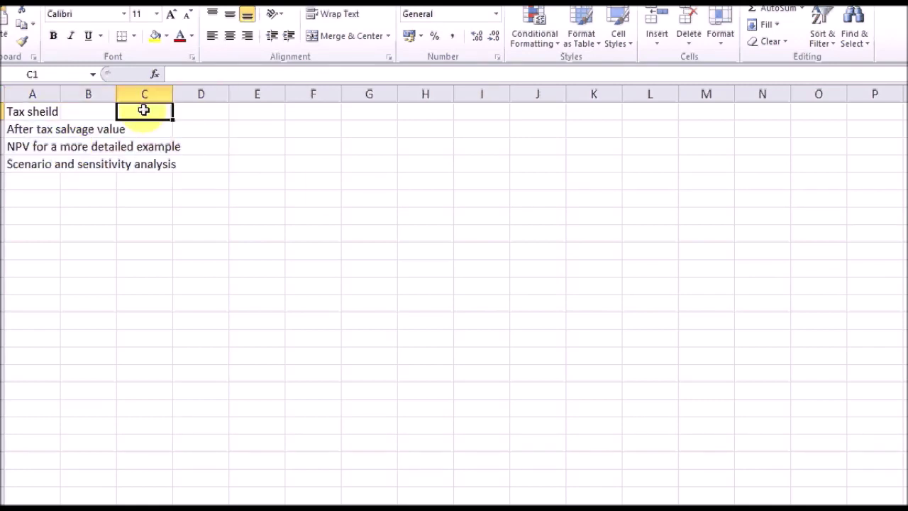
type("Provided by depreciation")
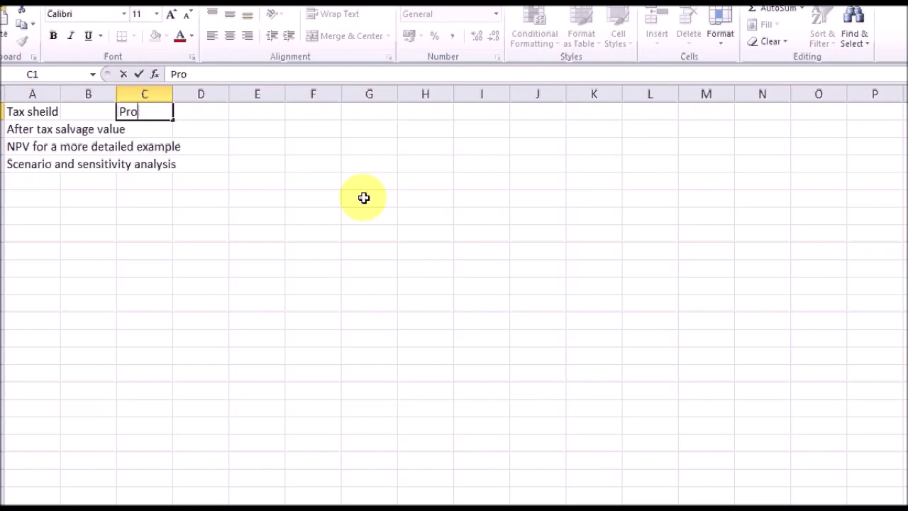
key("Return")
Highlight the Tax sheild line across A1 to F1 to show the note
left_click_drag(171, 113, 278, 113)
left_click(309, 111)
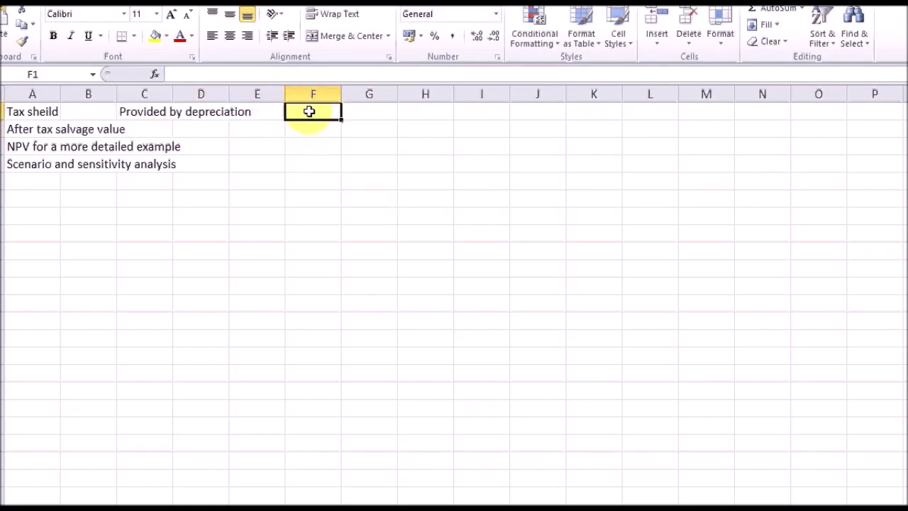
left_click_drag(309, 111, 88, 111)
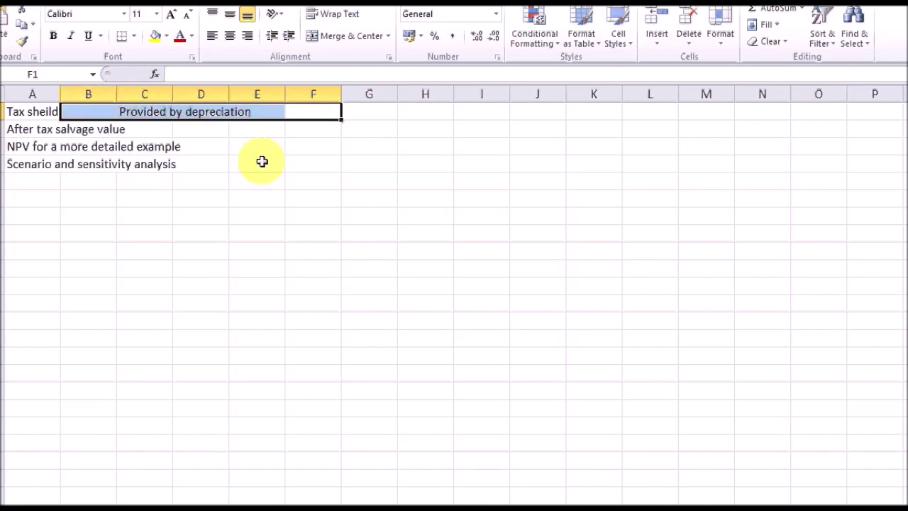
left_click(296, 111)
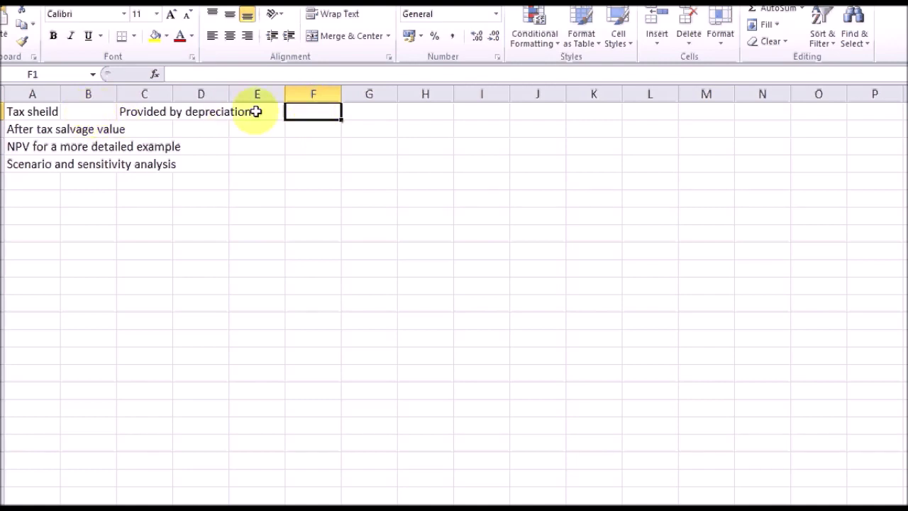
mouse_move(88, 111)
left_mouse_down()
mouse_move(313, 114)
mouse_move(95, 111)
left_mouse_up()
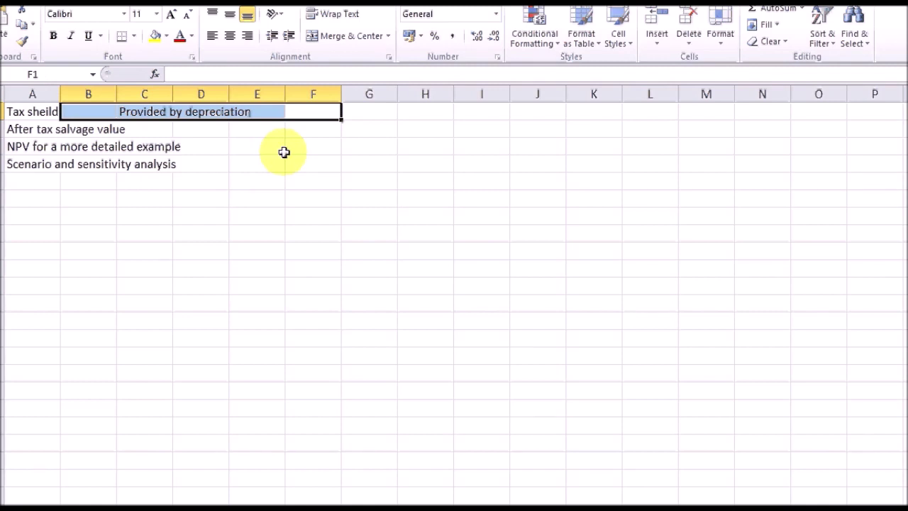
left_click(283, 152)
left_click_drag(31, 112, 293, 112)
left_click(49, 200)
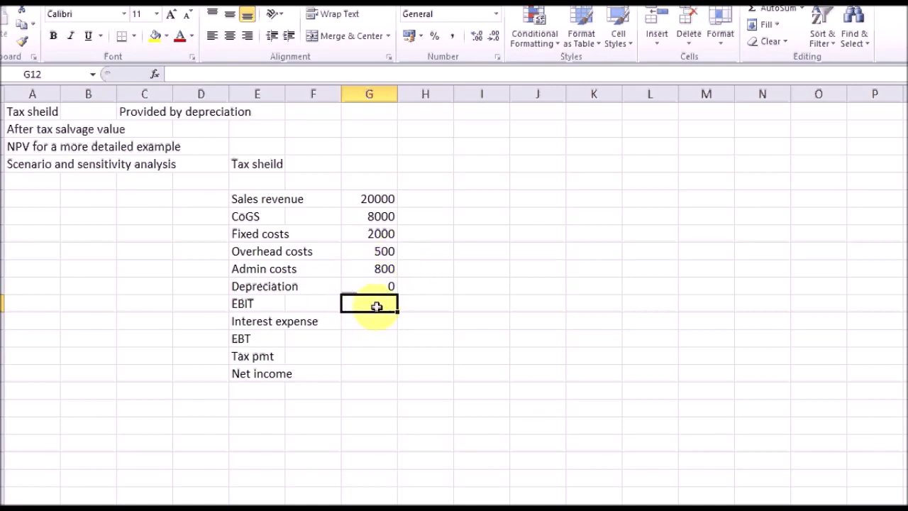
Compute EBIT 8700 with =G6-G7-G8-G9-G10-G11, add interest 1700, and EBT =G12-G13 (7000)
type("=G6-G7-G8-G9-G10-G11")
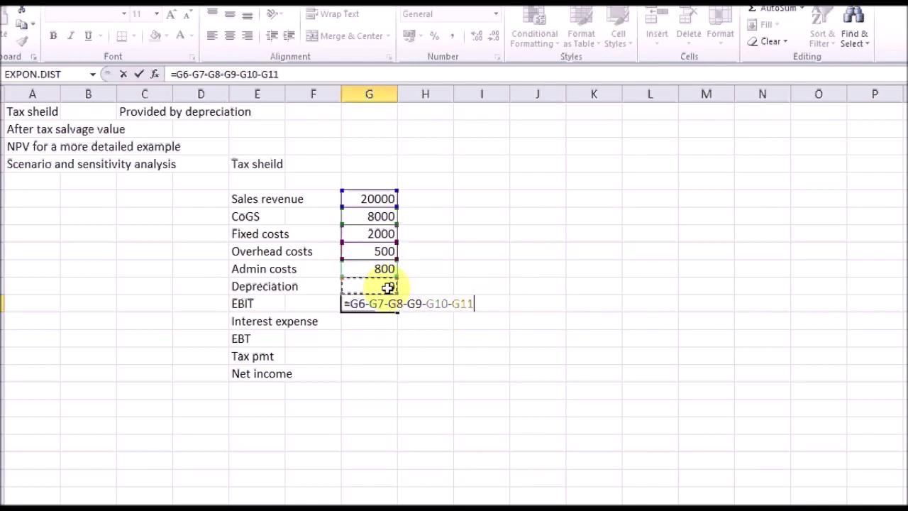
key("Return")
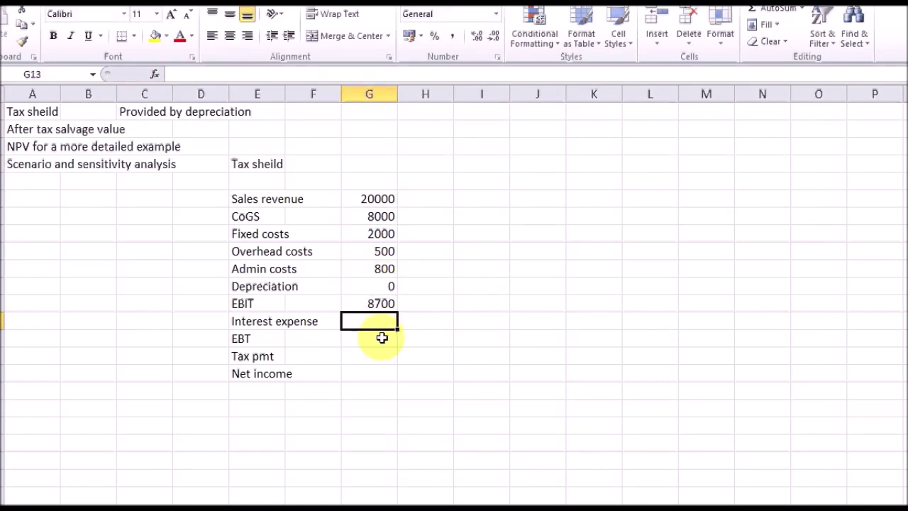
type("1700")
key("Return")
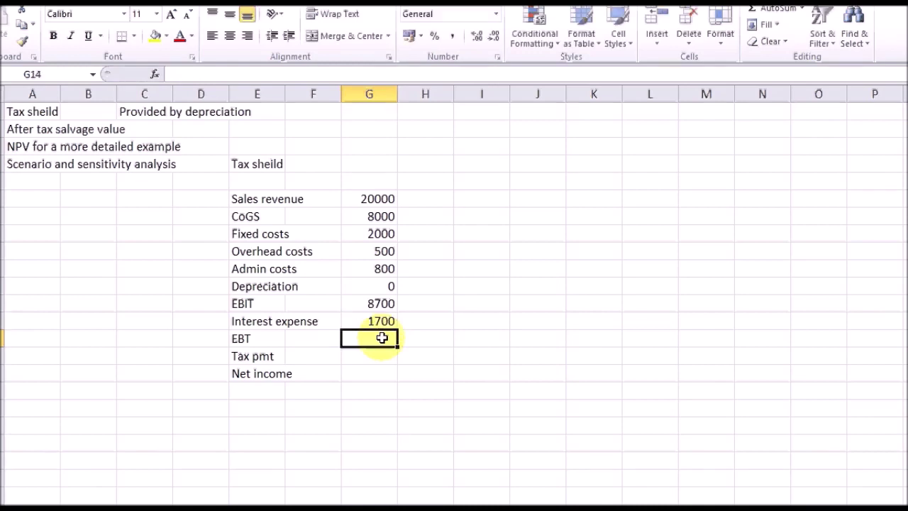
type("=G12-G13")
key("Return")
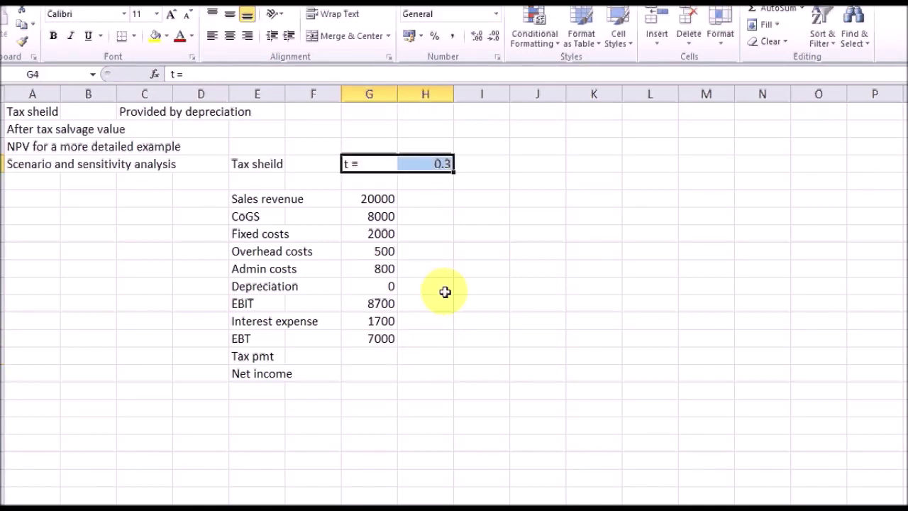
Add tax payment =G14*H4 (2100) and net income =G14-G15 (4900)
left_click(380, 360)
type("=G14*H4")
key("Return")
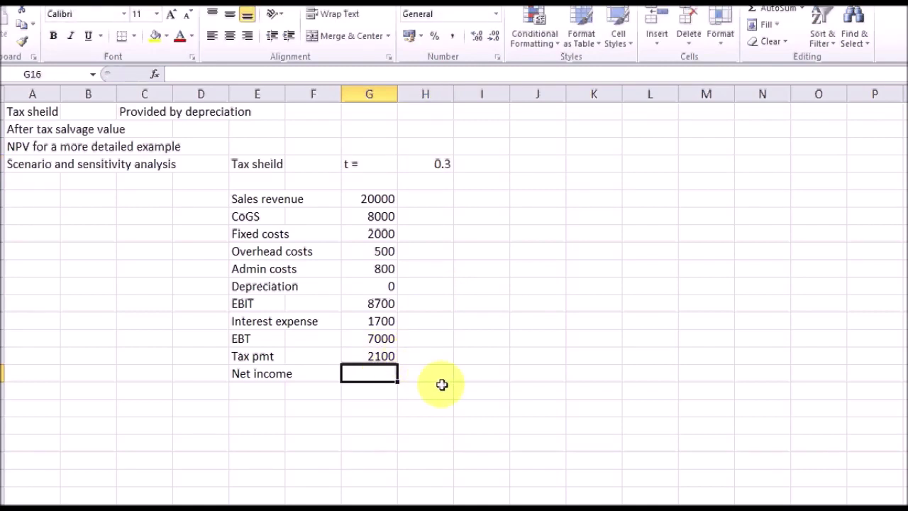
type("=G14-G15")
key("Return")
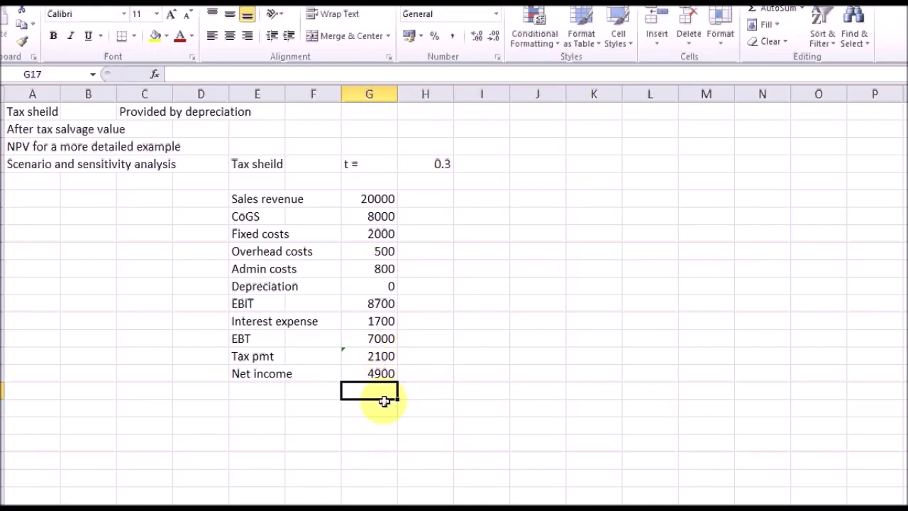
Copy the income statement E6:G16 to I6 and set the copy's depreciation to 2000
left_click_drag(257, 199, 368, 373)
key("ctrl+c")
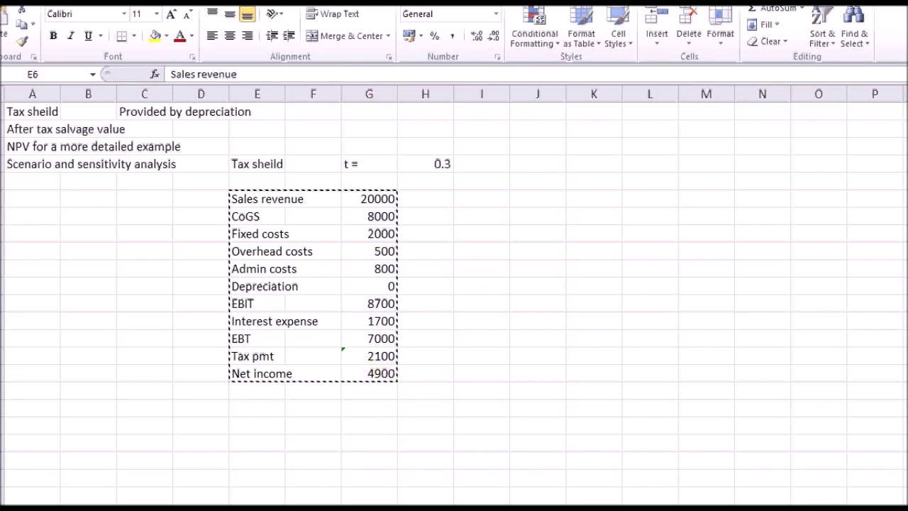
left_click(459, 199)
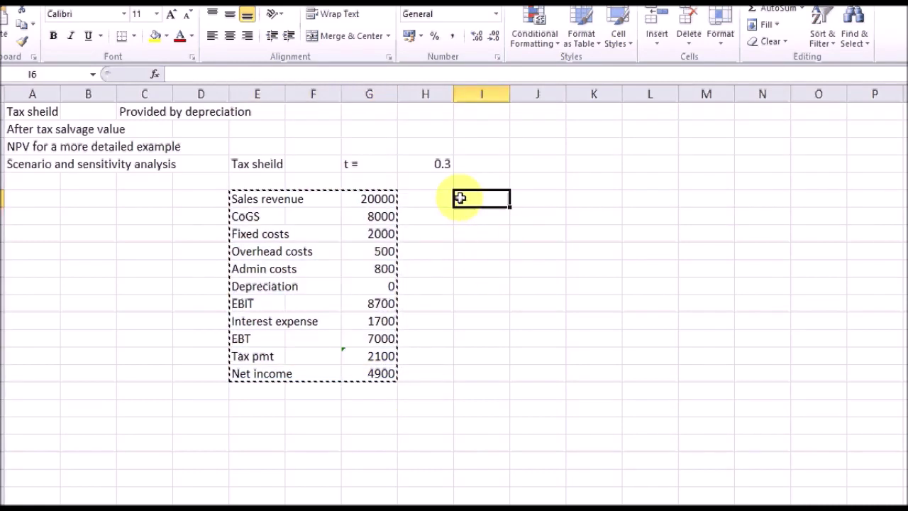
key("ctrl+v")
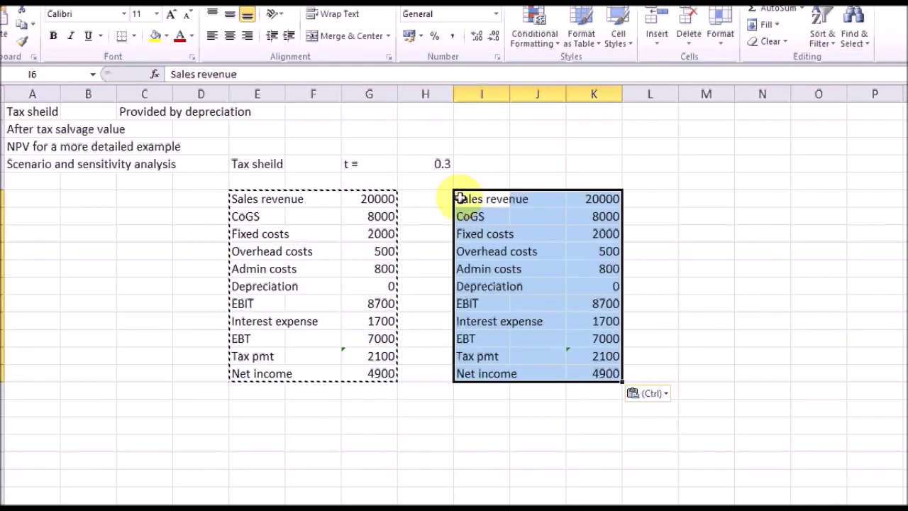
left_click(571, 290)
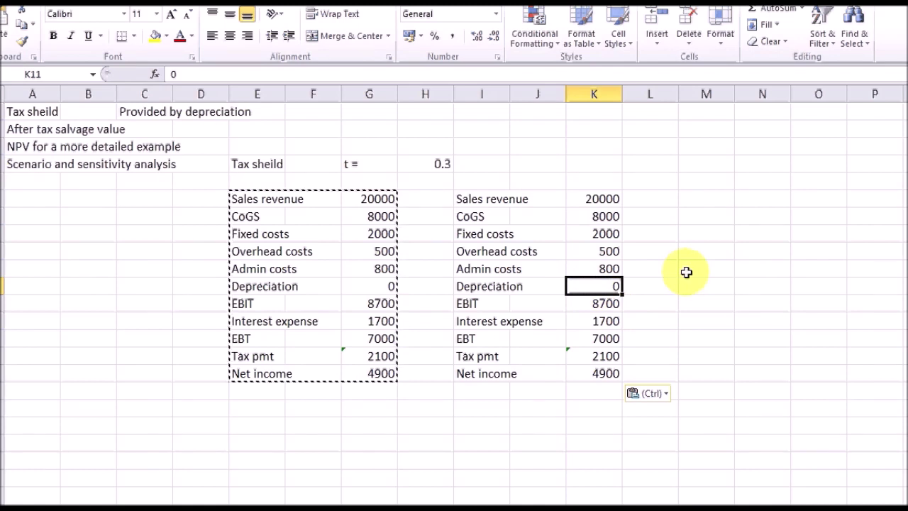
type("2000")
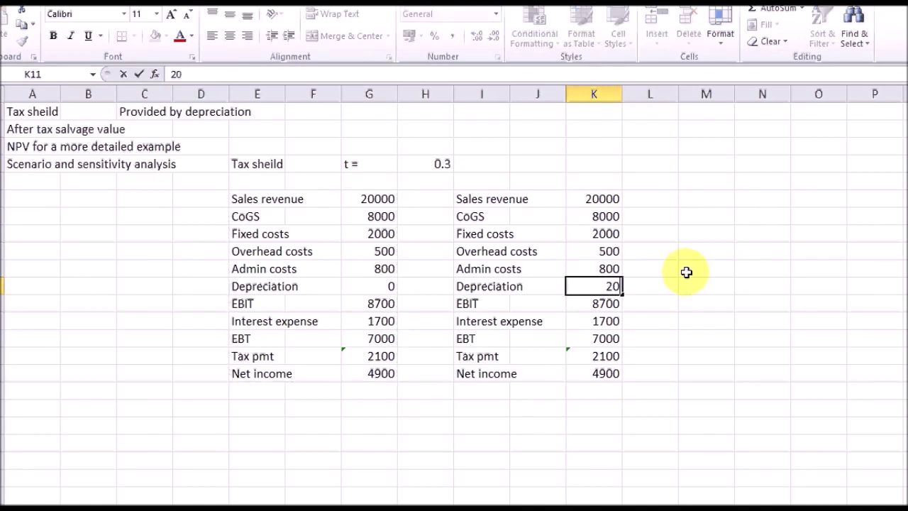
key("Return")
Compare the two statements' depreciation (0 vs 2000) and tax payments (2100 vs 1500)
left_click_drag(251, 357, 582, 358)
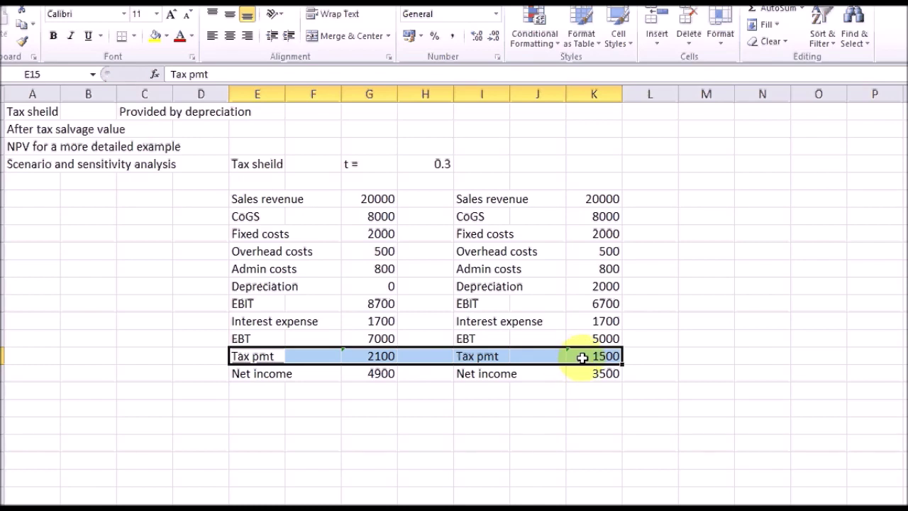
left_click(373, 286)
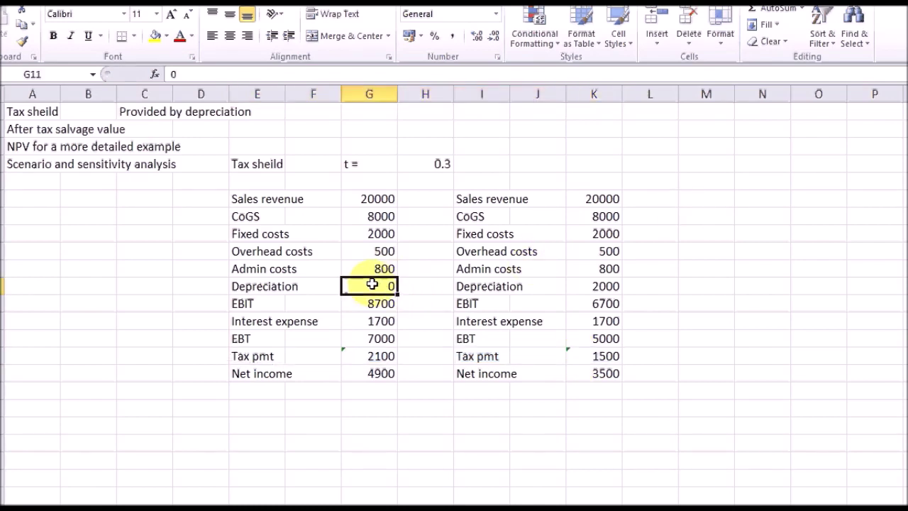
left_click(584, 285)
left_click_drag(361, 285, 595, 286)
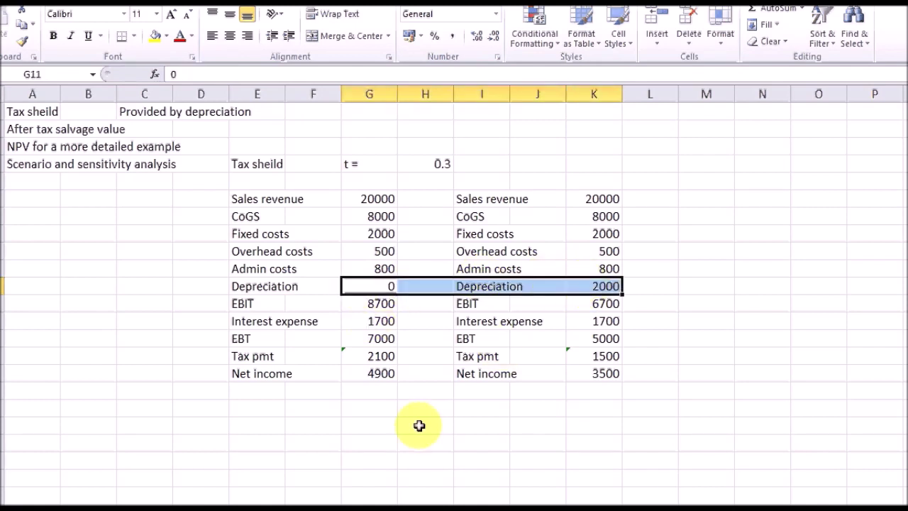
left_click(357, 411)
left_click_drag(357, 354, 570, 358)
Add the note 'tax reduction = tax shield = Depreciation * tax rate' in G18
left_click(379, 404)
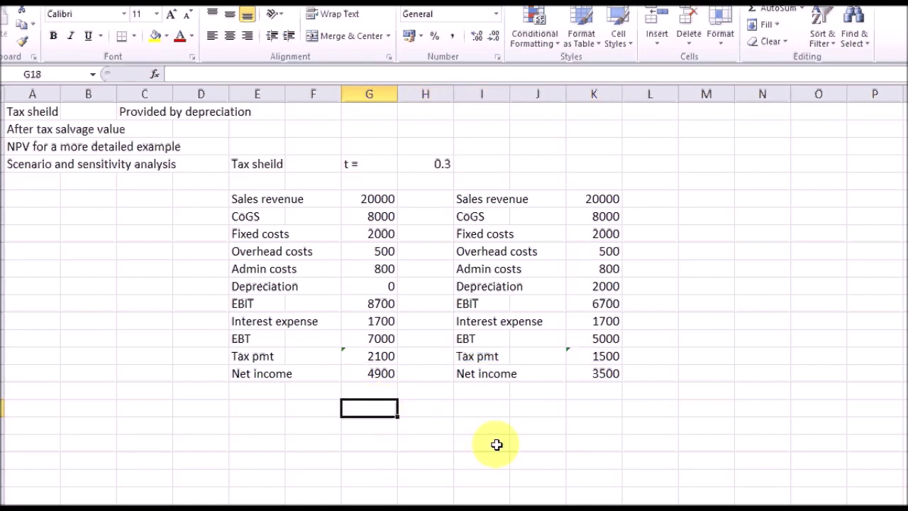
type("tax reduction = tax shield = Depreciation * tax rate")
key("Return")
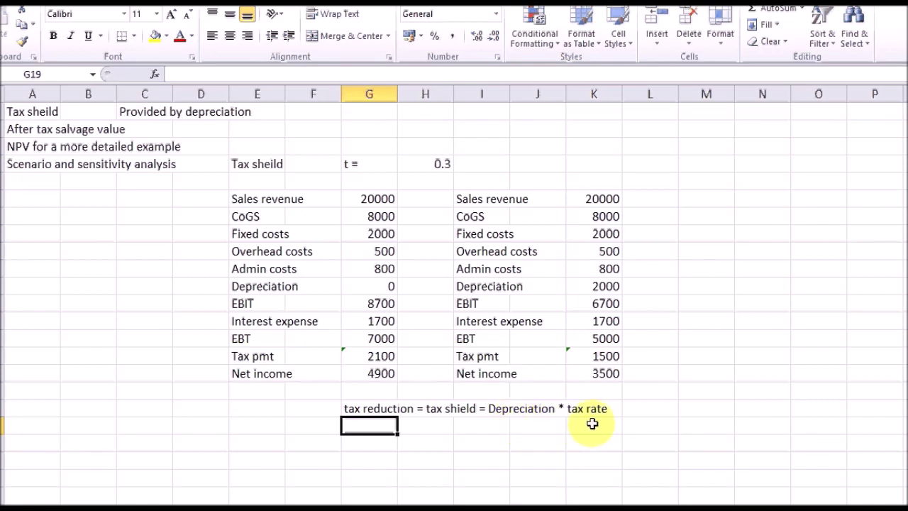
On the salvage sheet, paste 'After tax salvage value = sales price - (sales price - book value)*tax rate' into A22
key("ctrl+Page_Down")
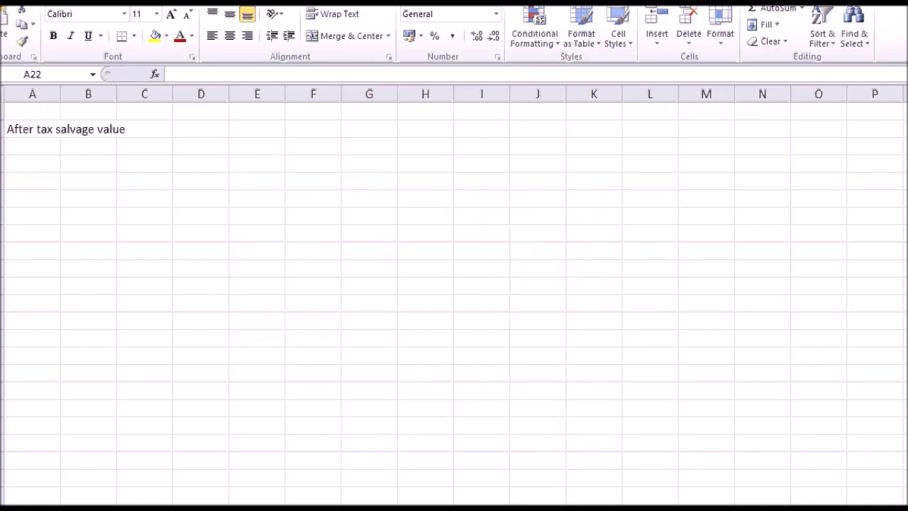
left_click(35, 167)
key("ctrl+v")
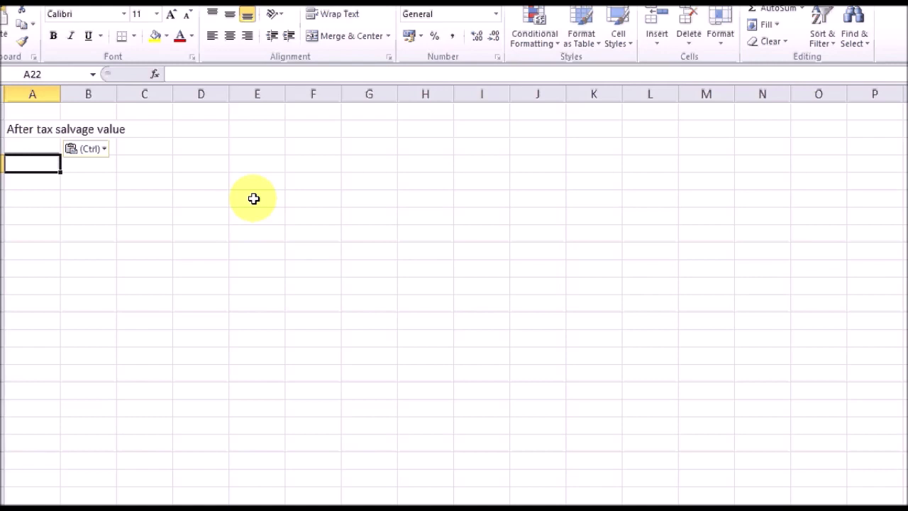
key("ctrl+v")
key("Return")
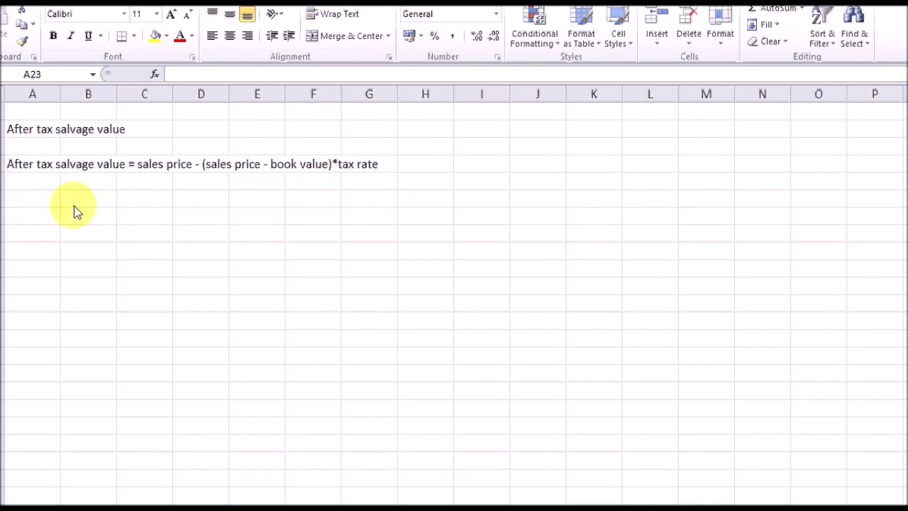
Lay out the truck example: cost 120000, depreciation 15000 per year, sale price 59000, book value 45000
left_click_drag(13, 162, 369, 163)
left_click(368, 233)
left_click(43, 197)
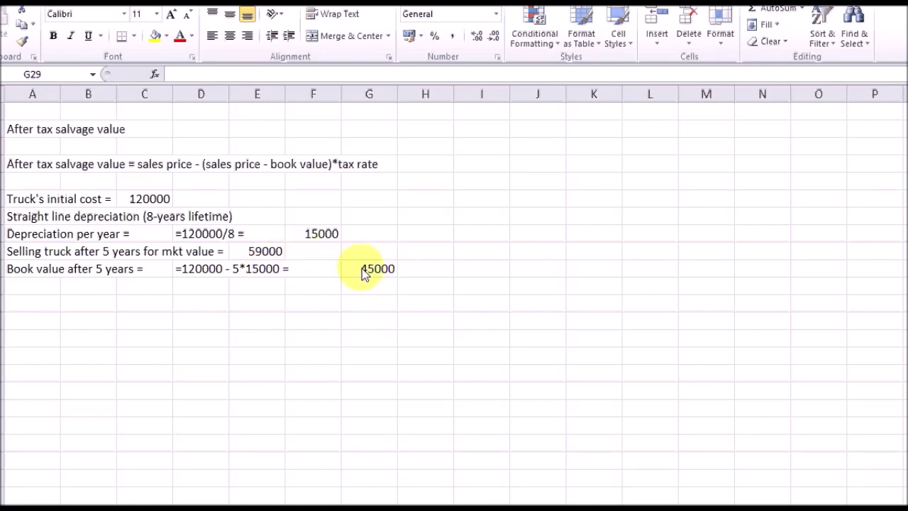
left_click(28, 285)
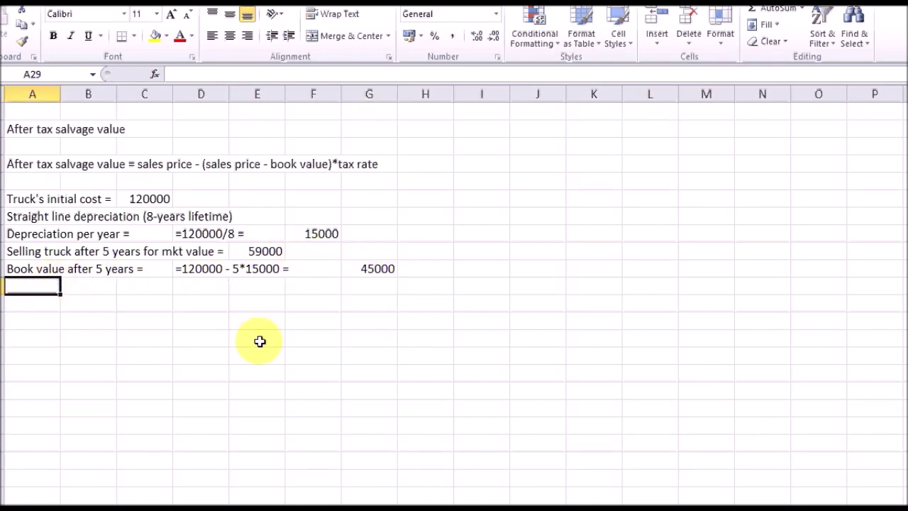
type("t =")
key("Tab")
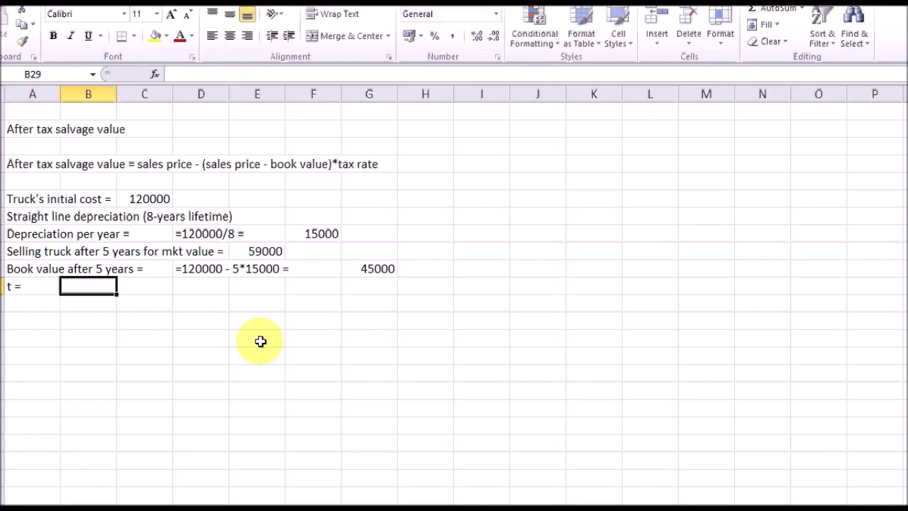
type("0.33")
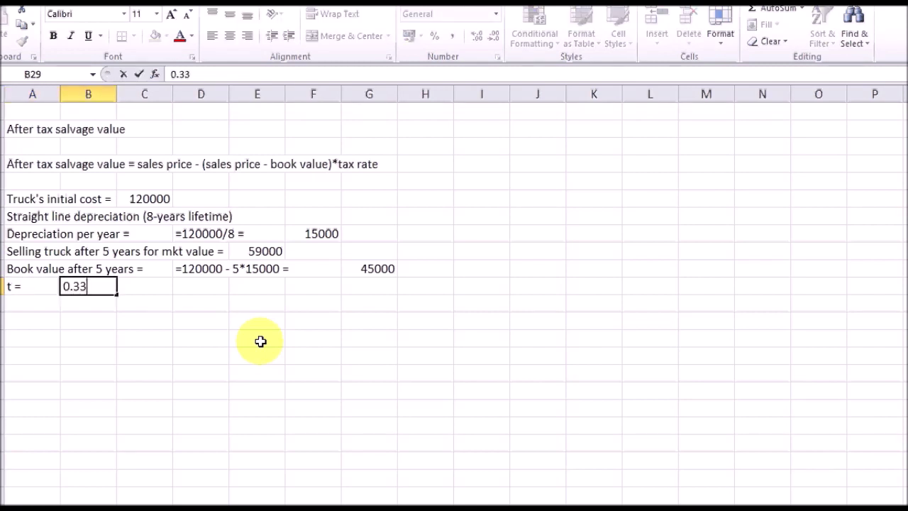
key("Return")
key("Left")
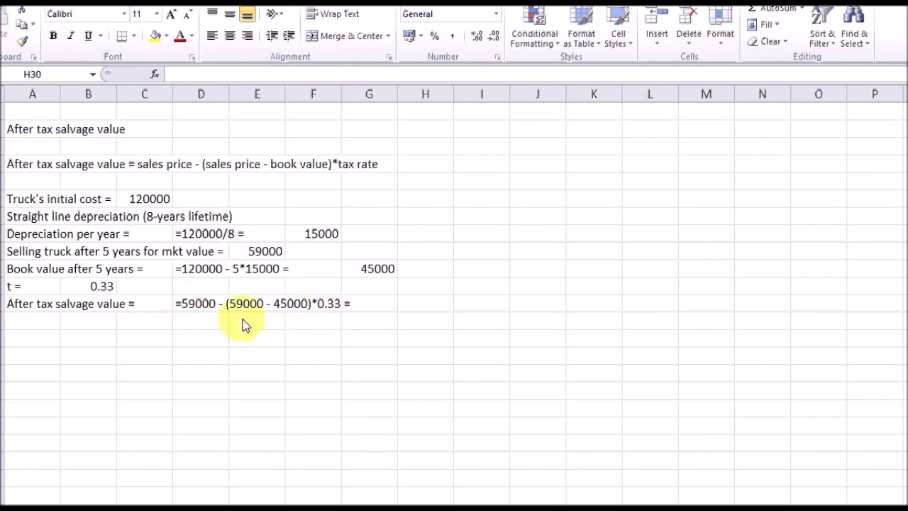
key("ctrl+v")
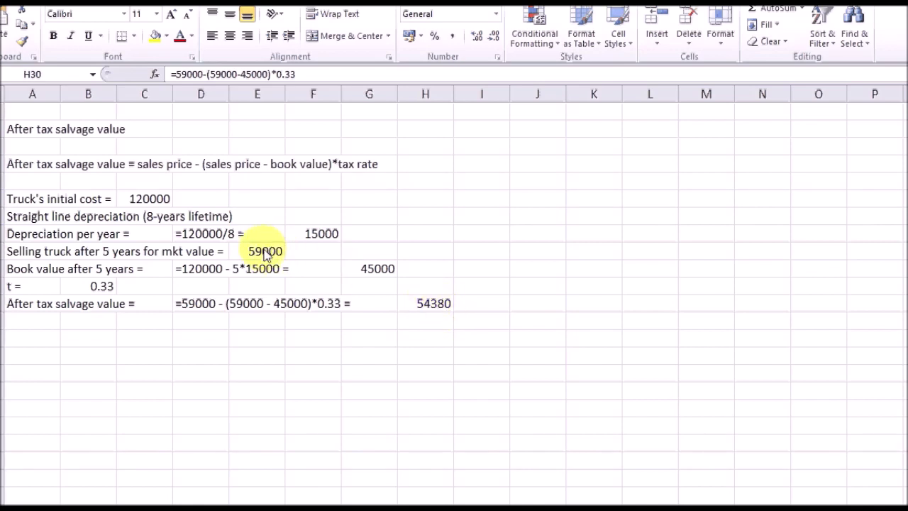
left_click(419, 305)
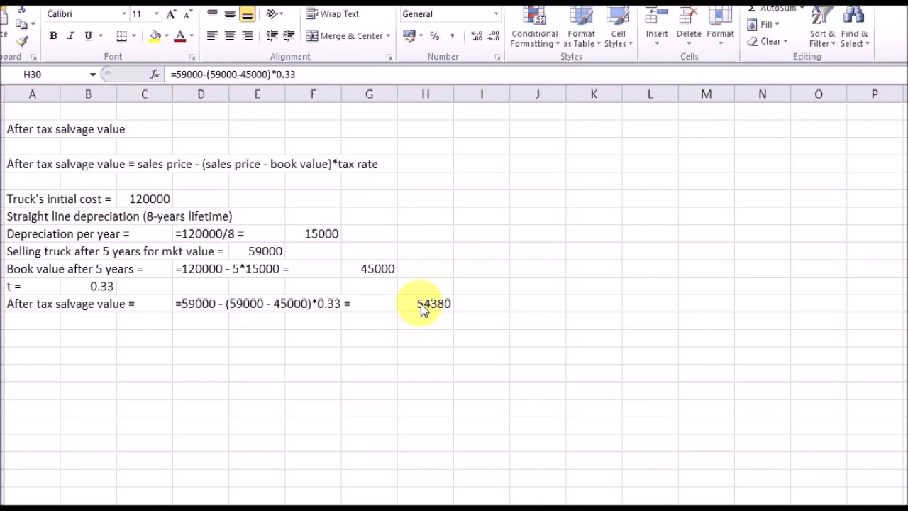
Change the truck's sale price in E27 from 59000 to 29000
left_click(249, 251)
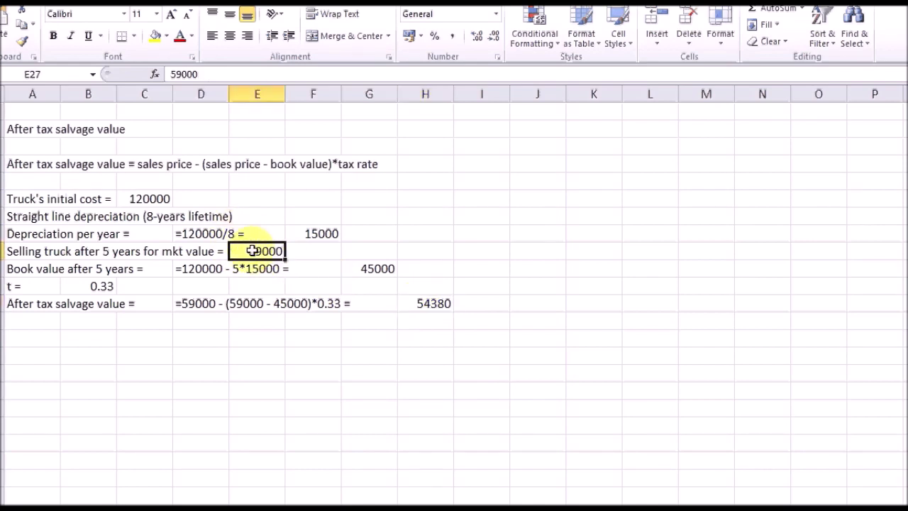
left_click_drag(249, 251, 24, 252)
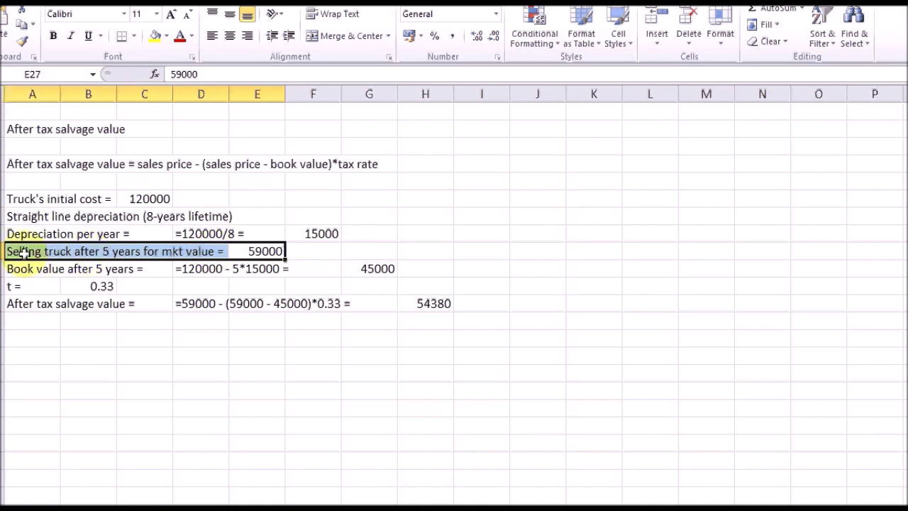
left_click(250, 251)
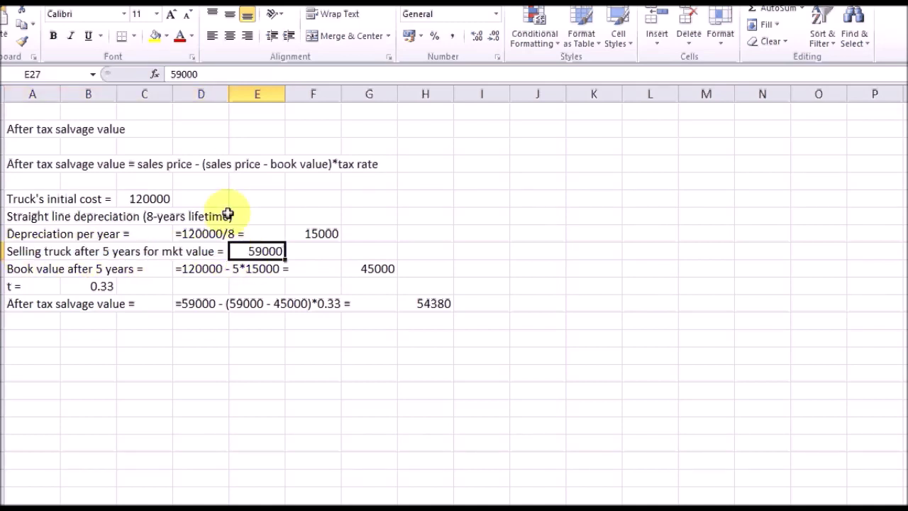
left_click(172, 74)
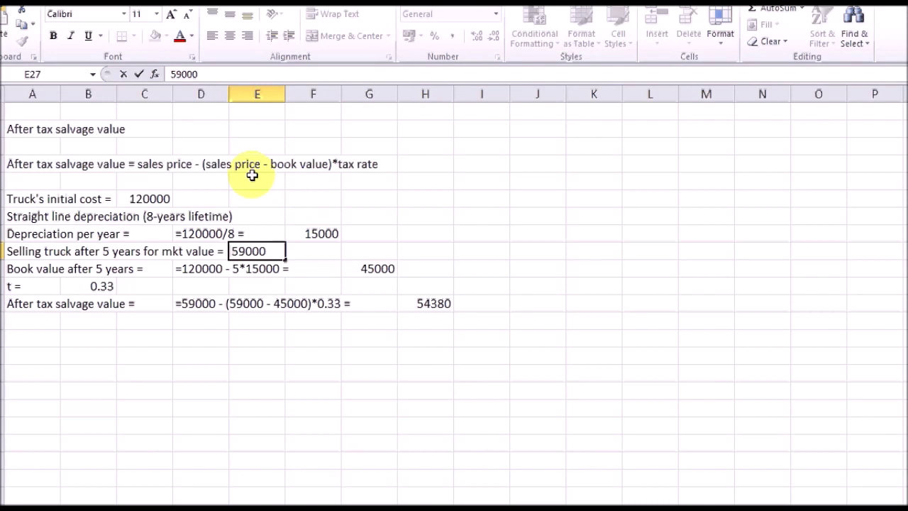
key("Return")
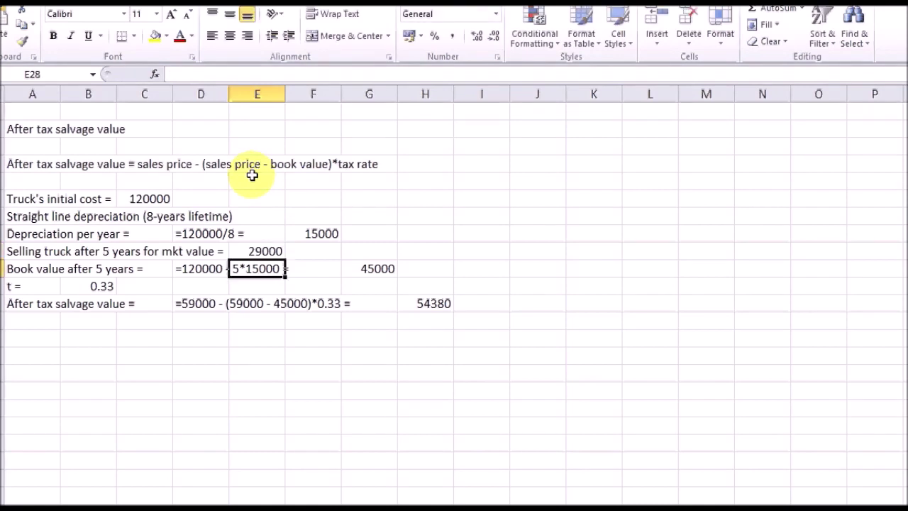
left_click(272, 250)
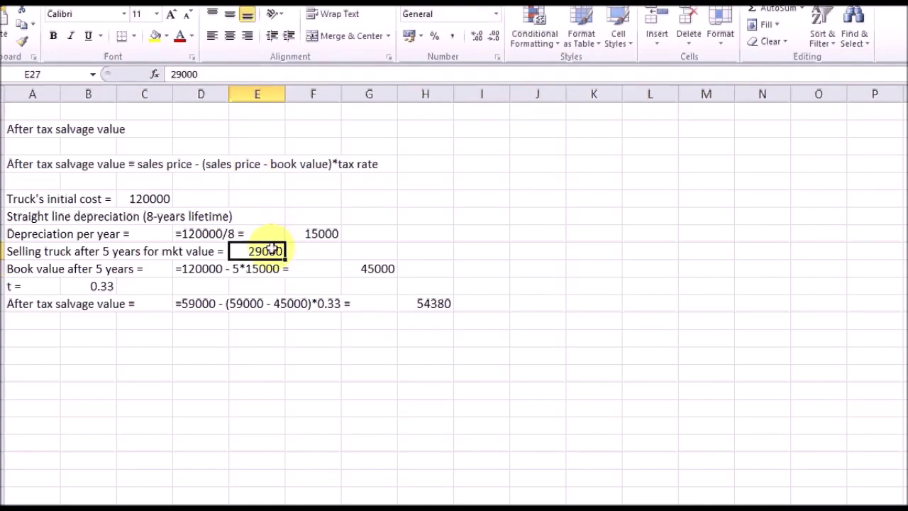
left_click(362, 268)
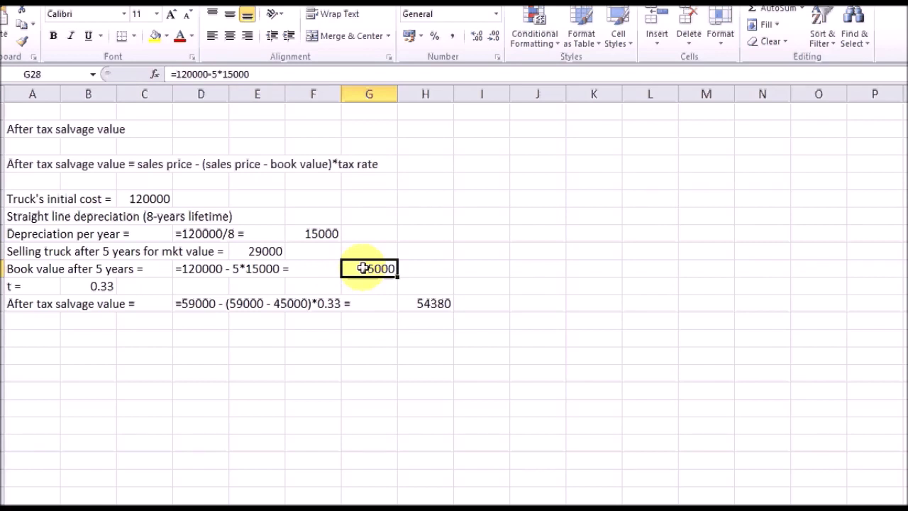
Update both 59000 figures in the written salvage calculation to 29000
double_click(185, 303)
key("Delete")
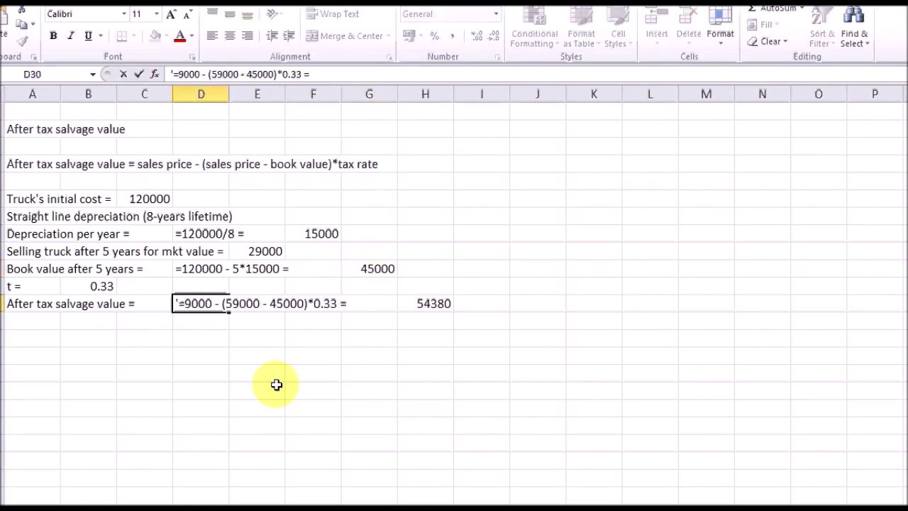
type("2")
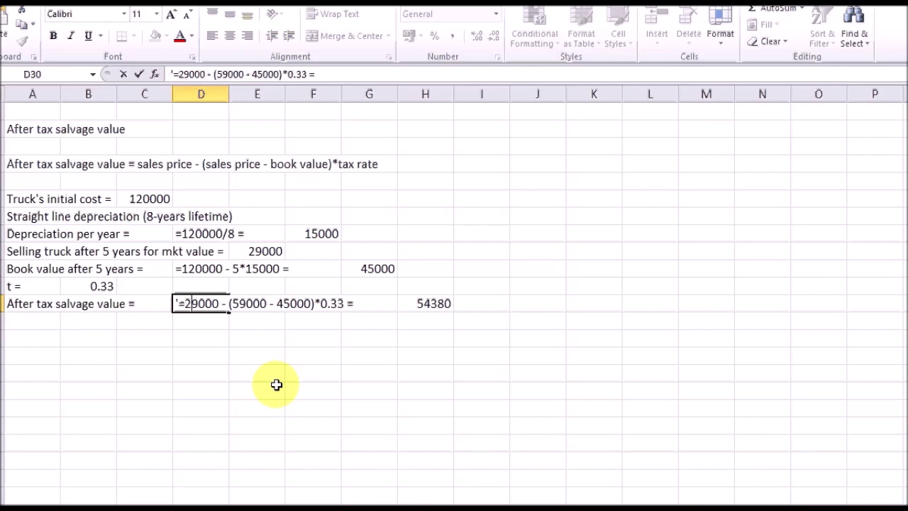
left_click(239, 303)
key("Delete")
type("2")
key("Return")
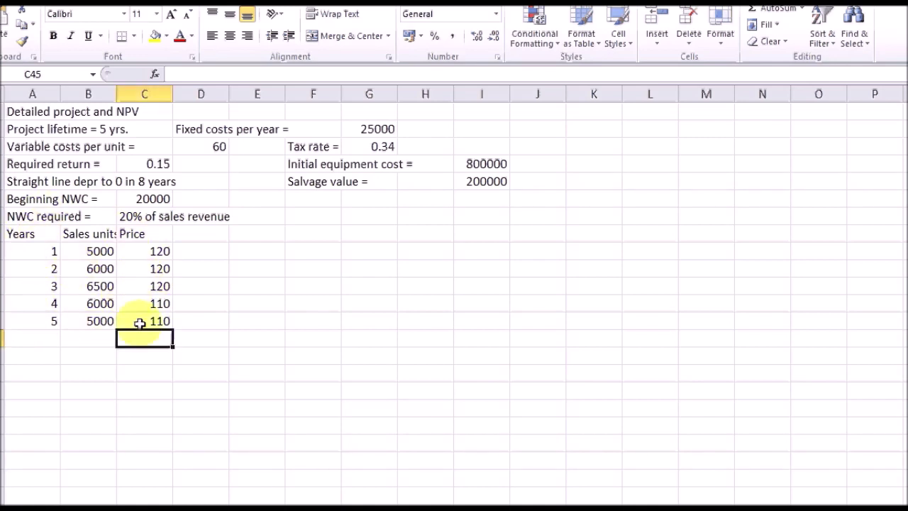
Highlight the Years, Sales units and Price table
left_click_drag(136, 319, 24, 234)
Type 'CFFA = OCF - NCS - ch NWC' in E40 beside the table
left_click(256, 252)
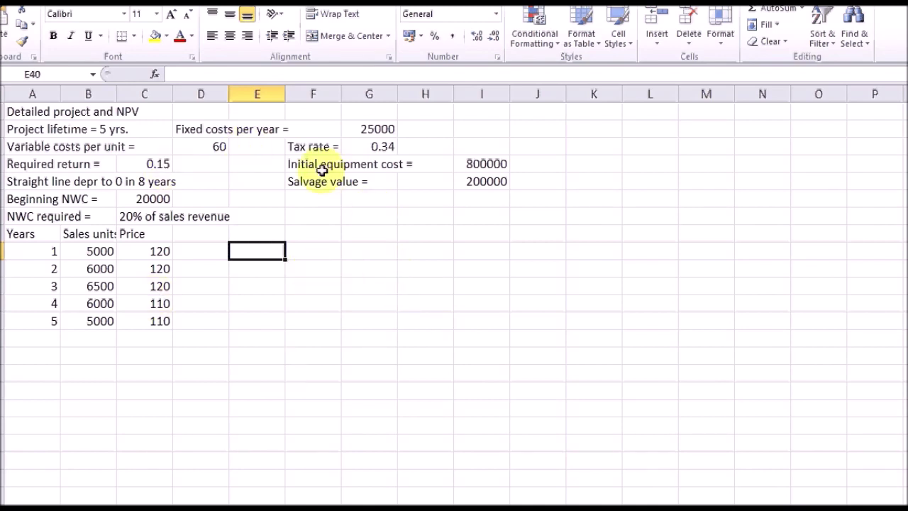
type("CFFA = OCF")
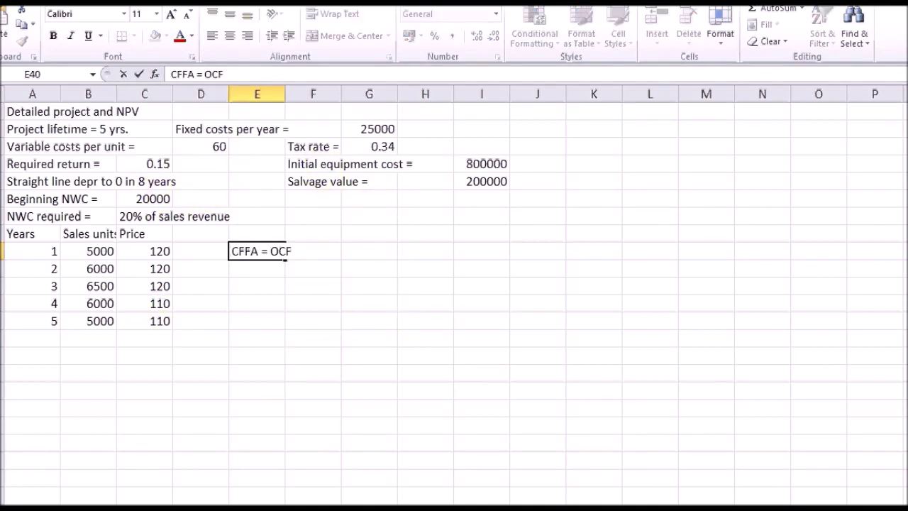
type(" - NCS - ch NWC")
key("Return")
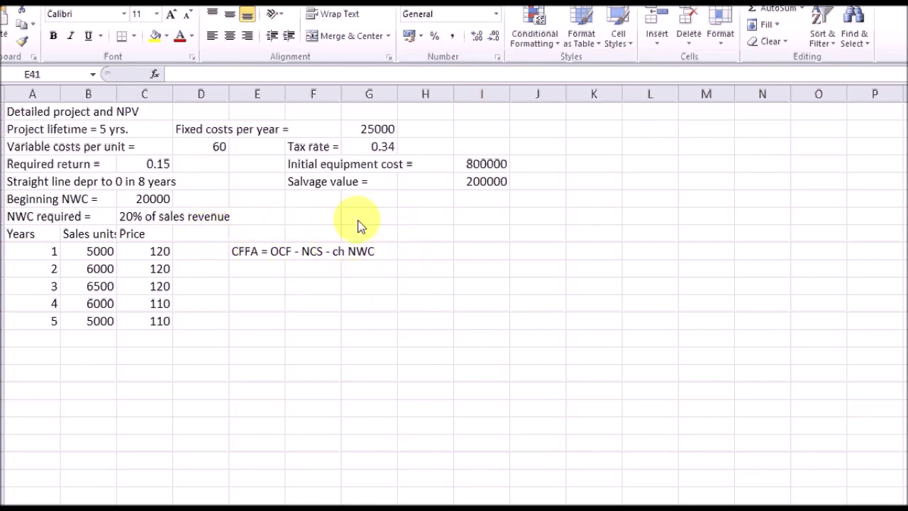
Enter year-0 NCS of 800000 and annual depreciation =800000/8 (100000)
left_click(264, 285)
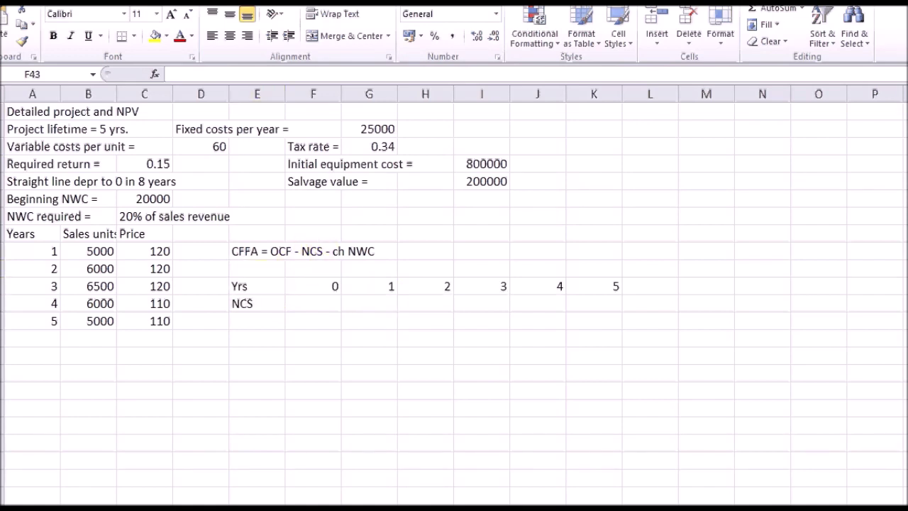
left_click(331, 304)
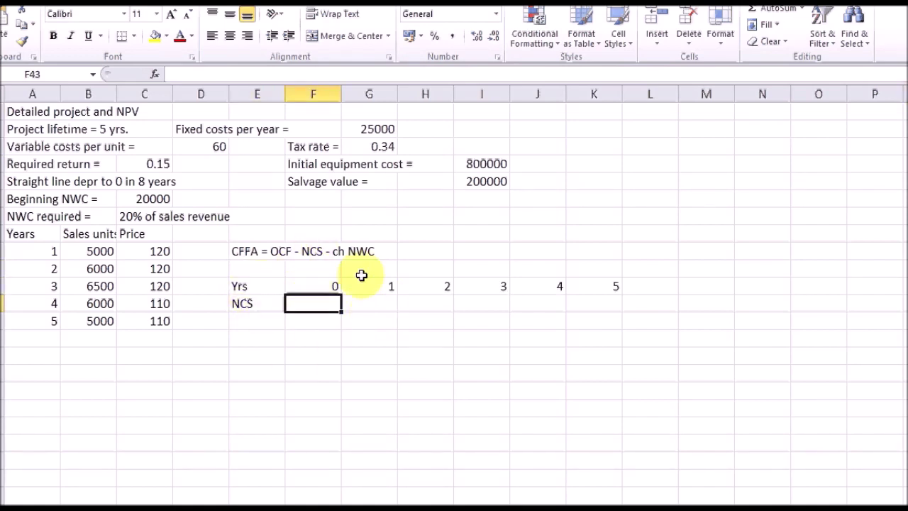
type("800000")
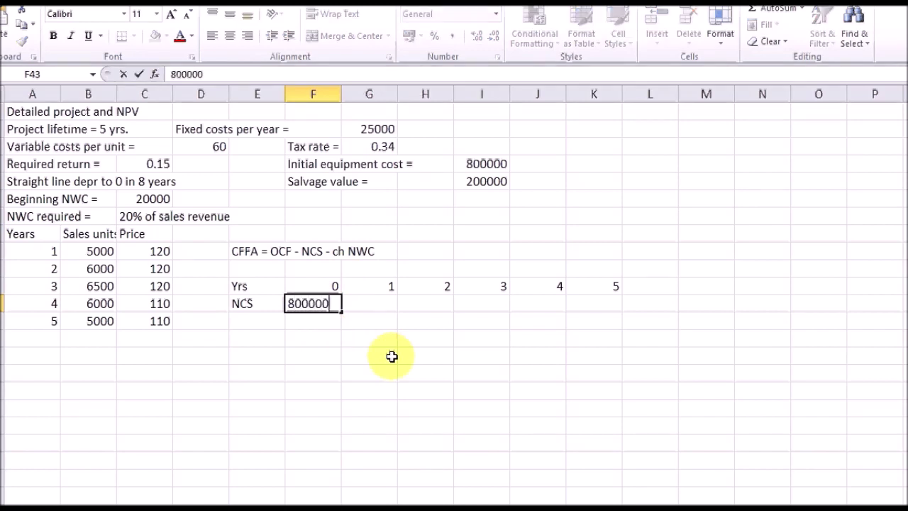
key("Tab")
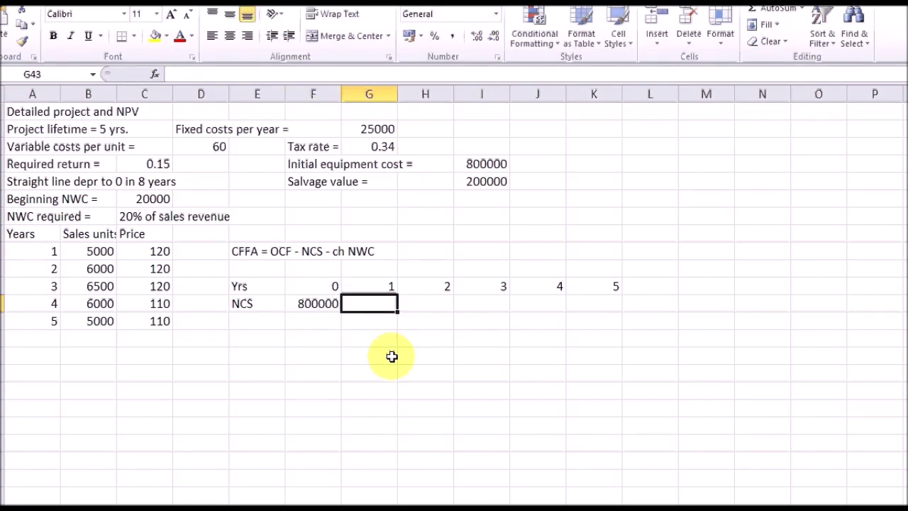
left_click_drag(320, 306, 571, 300)
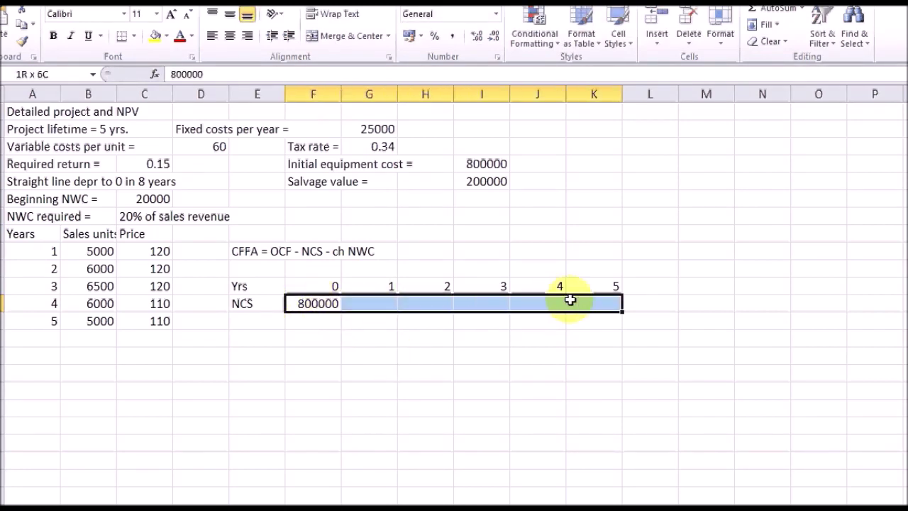
left_click(593, 302)
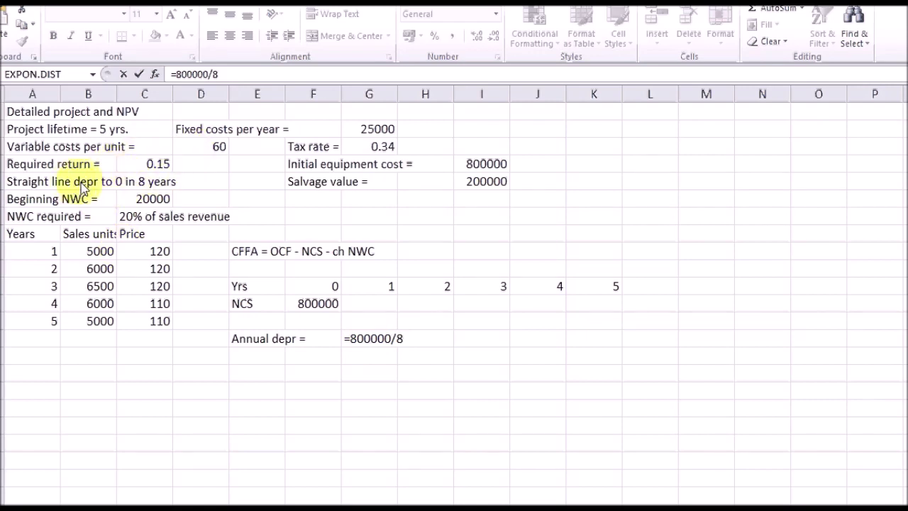
key("Return")
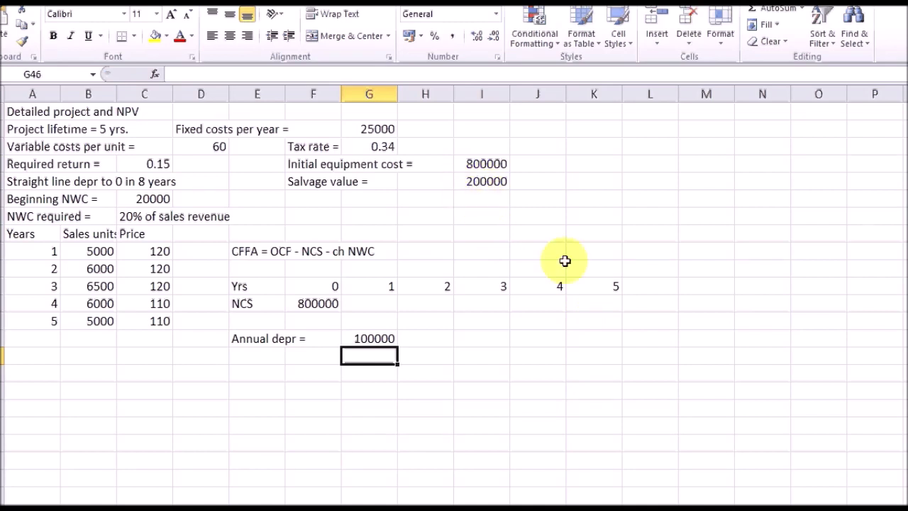
left_click(584, 304)
type("=200000-(200000-300000)*0.34")
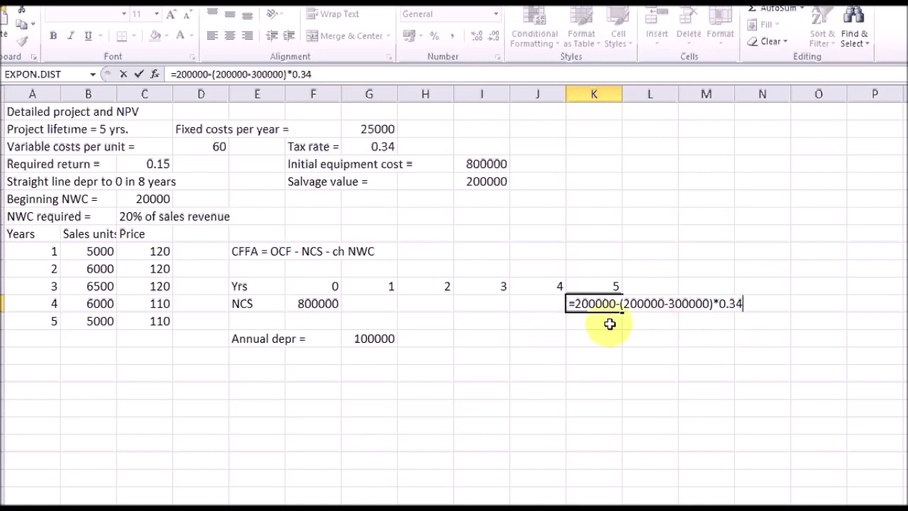
key("Return")
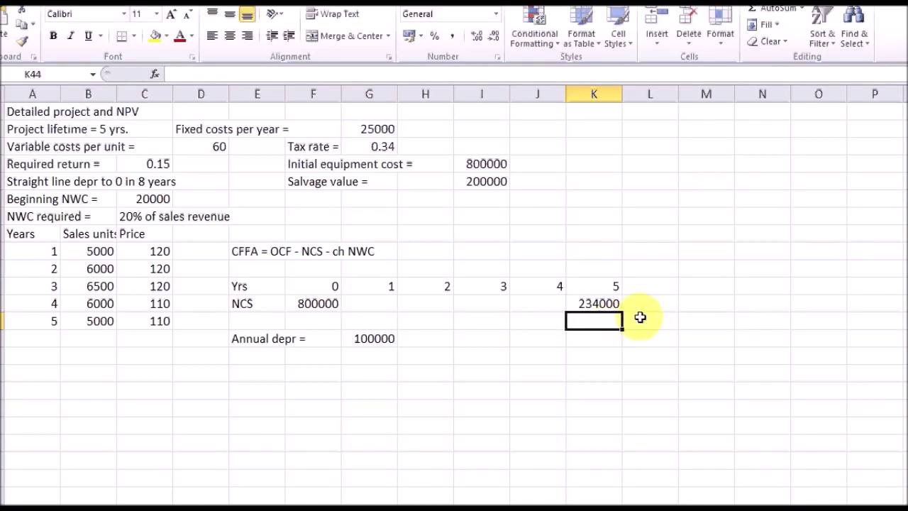
left_click(604, 305)
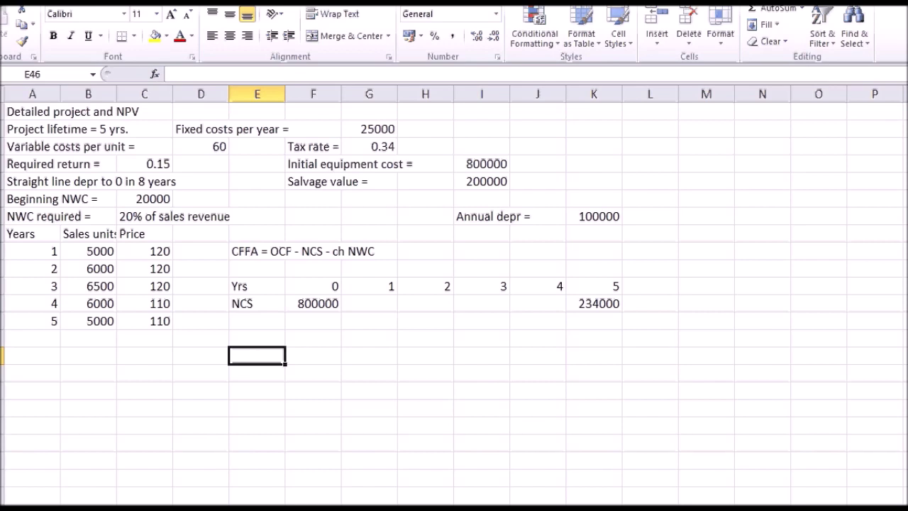
Add a Sales label and lay out the Years, Sales units and Price table as rows
type("Sales")
key("Tab")
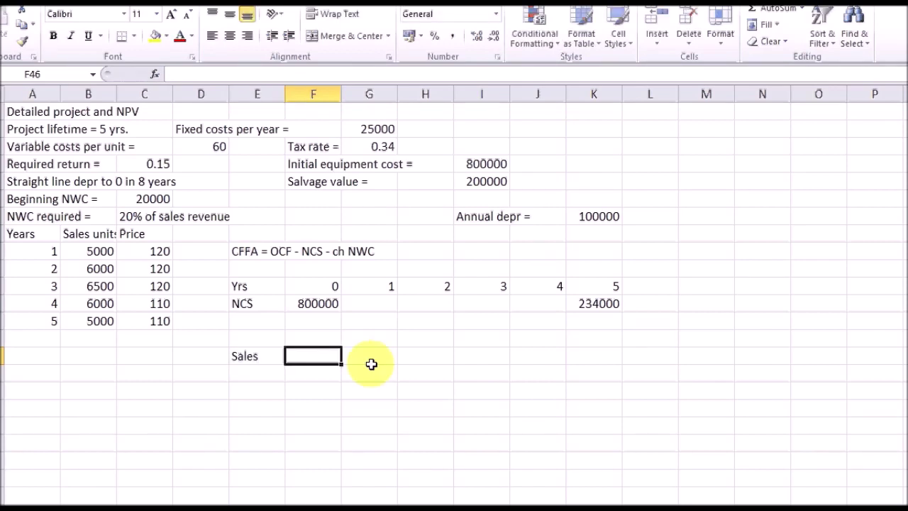
type("=")
left_click(81, 251)
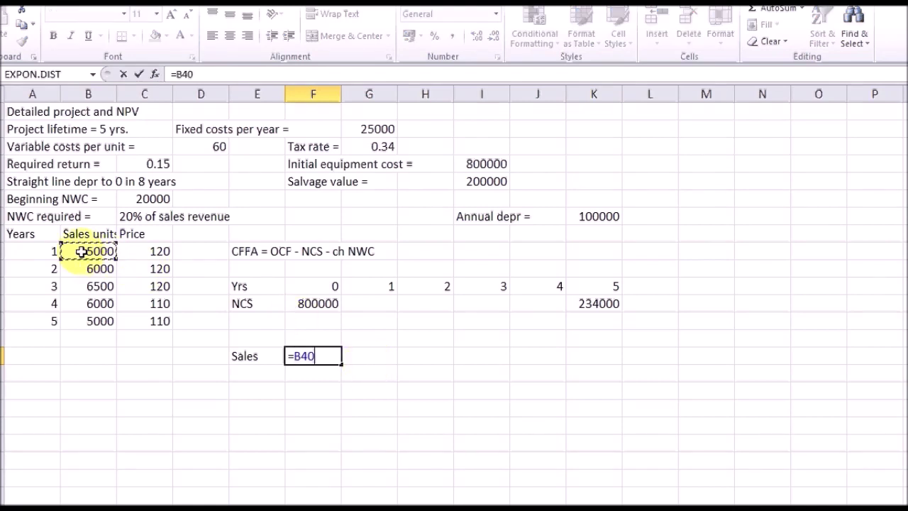
left_click_drag(369, 285, 369, 356)
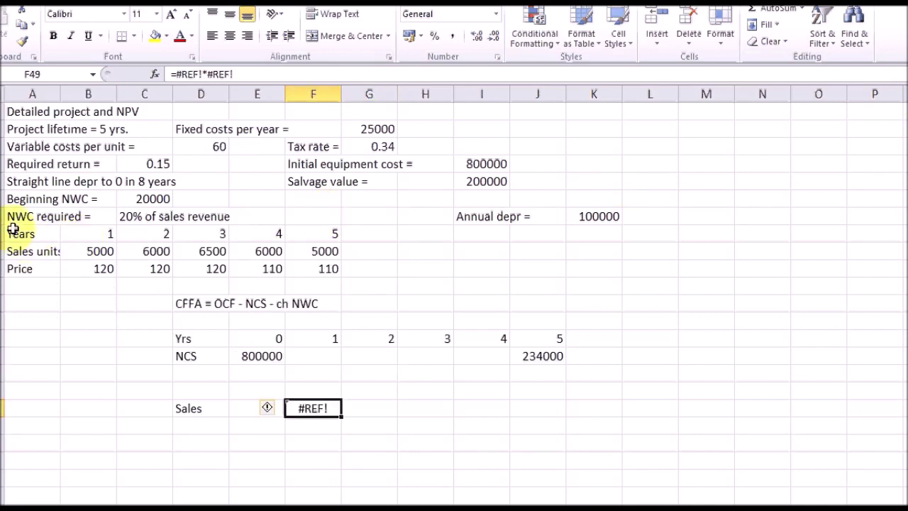
left_click_drag(13, 228, 322, 264)
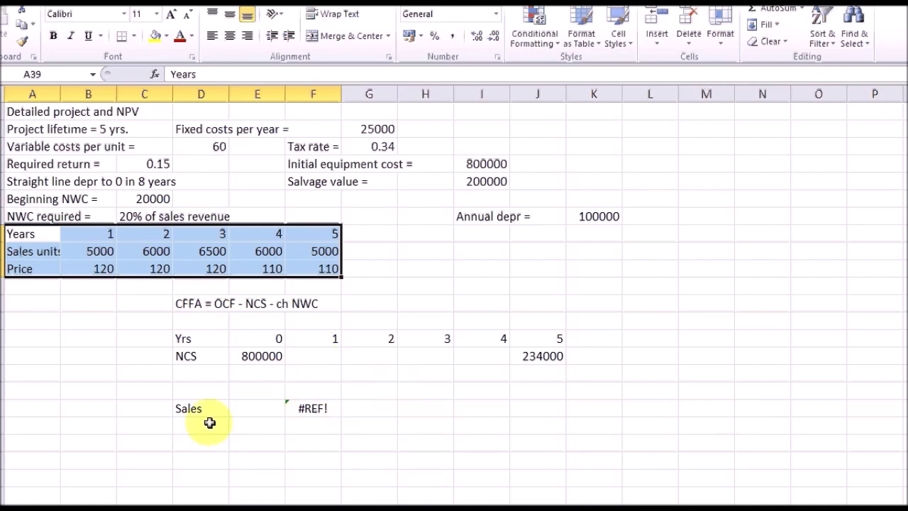
Set year-1 Sales to units times price and fill it across, giving 600000 to 550000
left_click(305, 410)
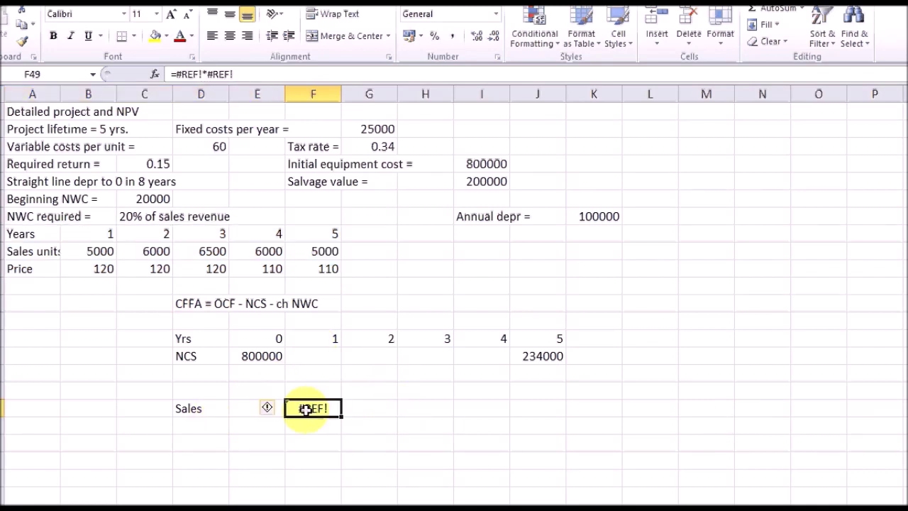
type("=")
left_click(104, 252)
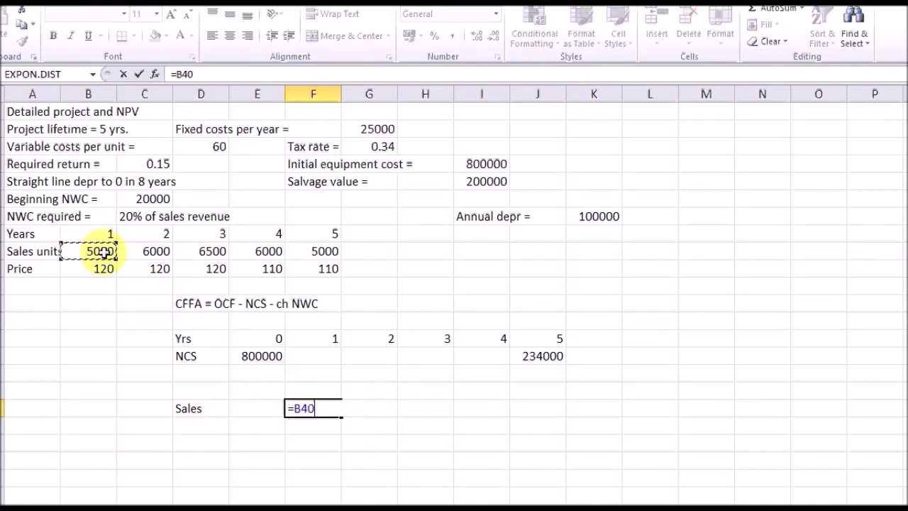
type("*")
left_click(104, 268)
key("Return")
left_click(329, 407)
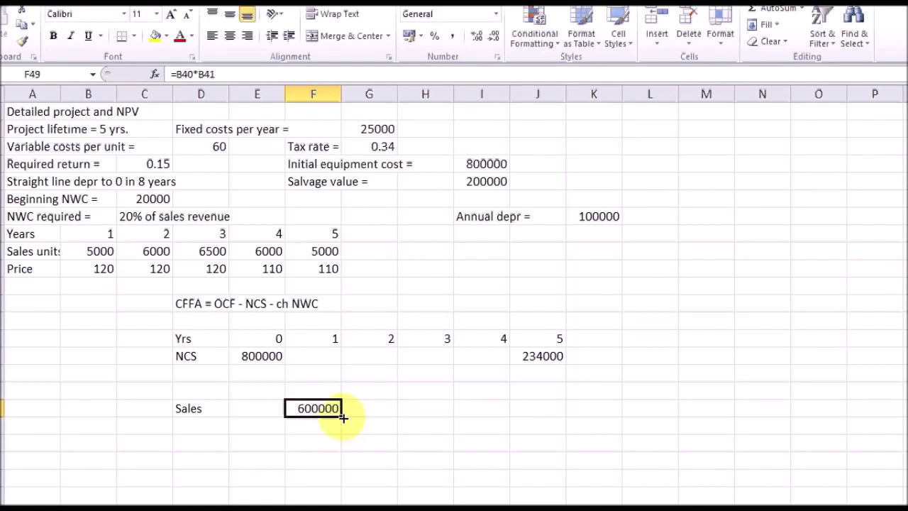
left_click_drag(342, 416, 548, 424)
Add a CoGS row label below Sales
left_click(188, 425)
type("CoGS")
left_click(312, 425)
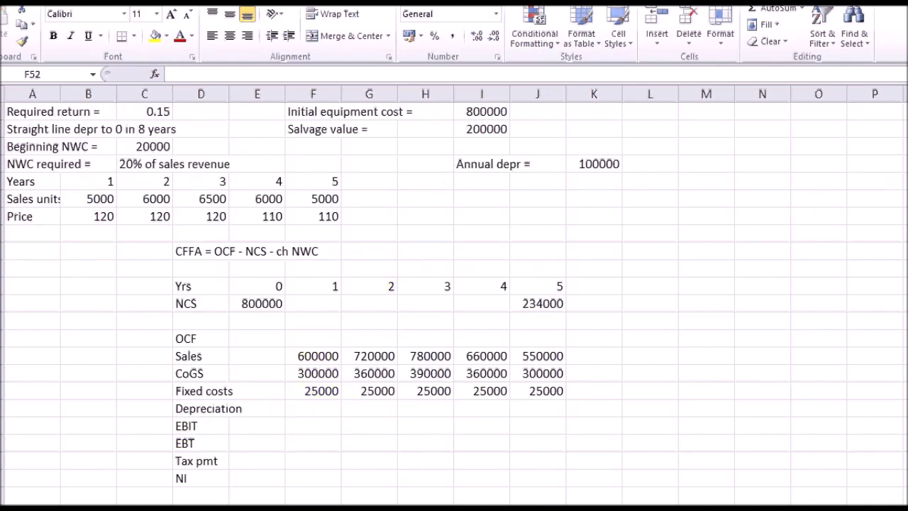
Finish depreciation and EBIT, then set NI to EBT minus tax across years (115500 to 82500)
key("Return")
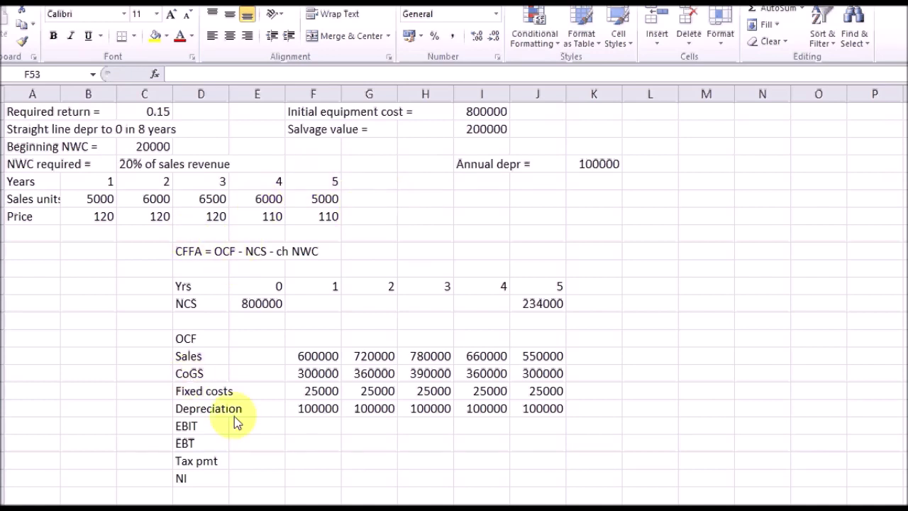
left_click(324, 426)
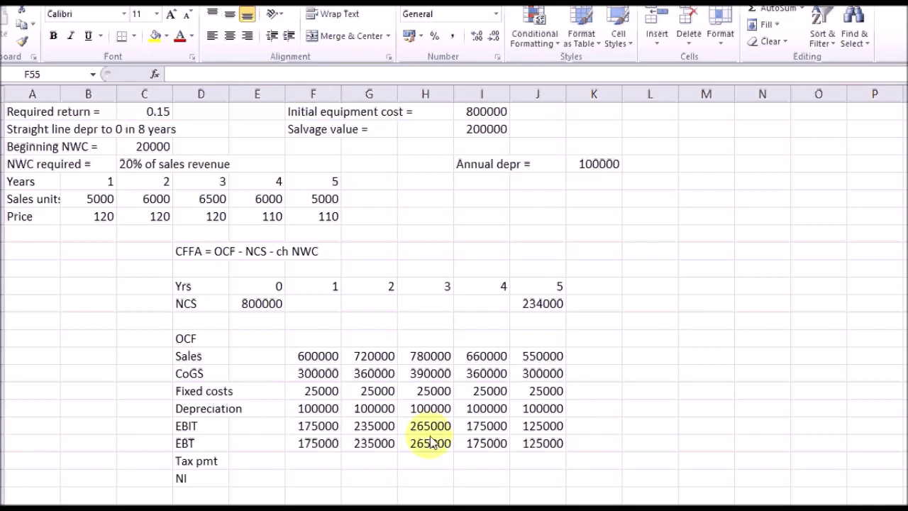
double_click(316, 458)
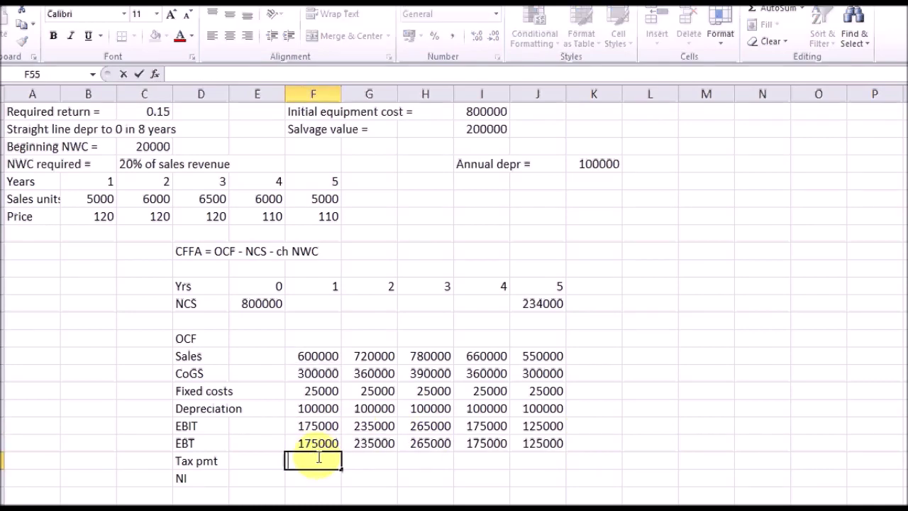
type("=")
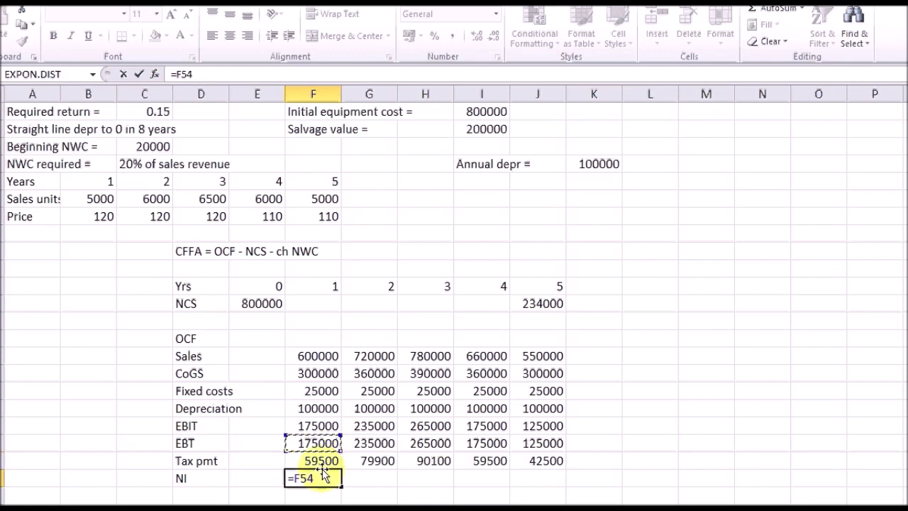
type("-")
left_click(321, 462)
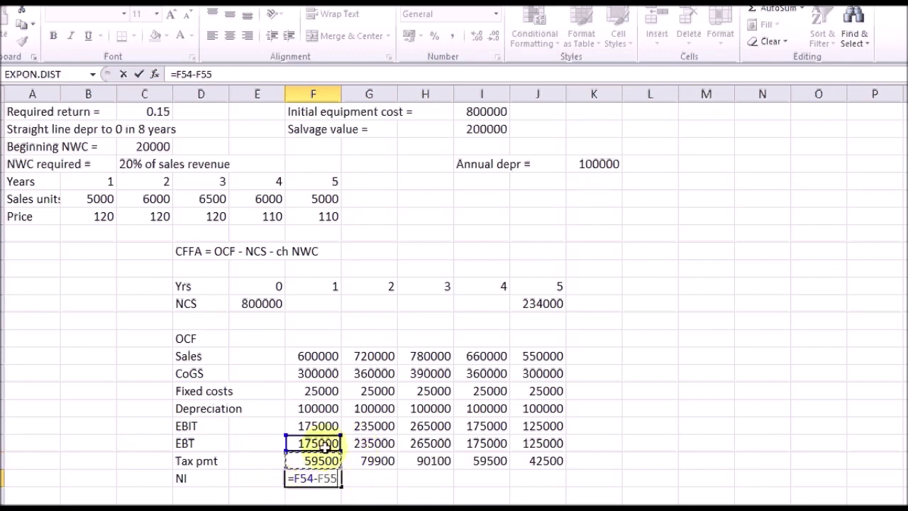
key("ctrl+Return")
left_click_drag(342, 486, 561, 486)
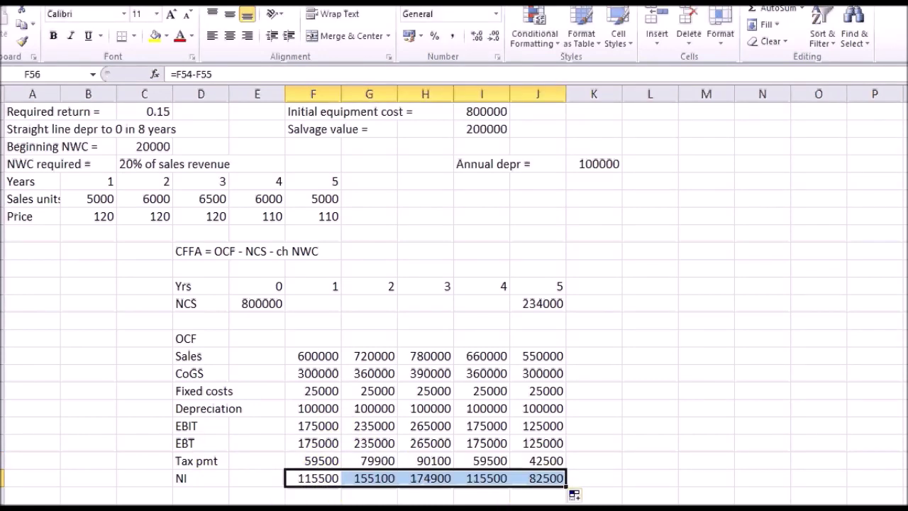
Enter the year-1 OCF formula =F53+F52-F55, EBIT plus depreciation minus tax, giving 215500
left_click(190, 338)
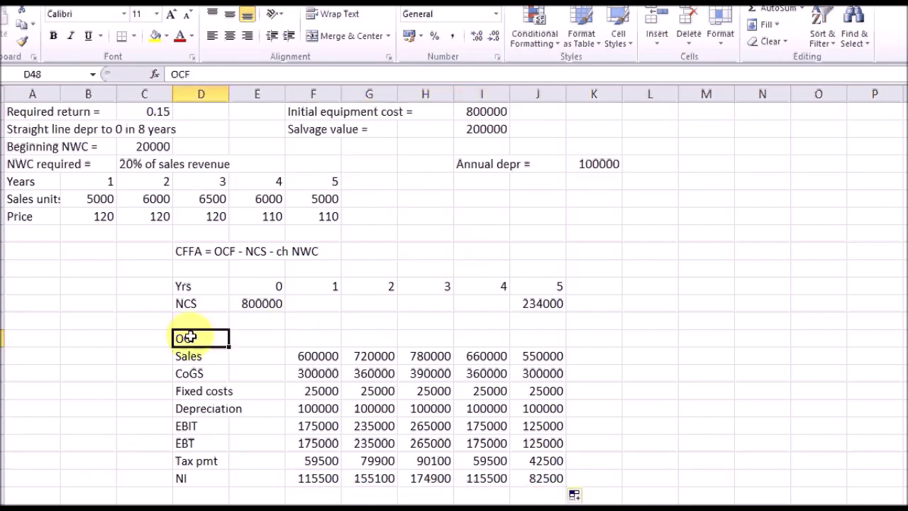
left_click(316, 338)
type("=")
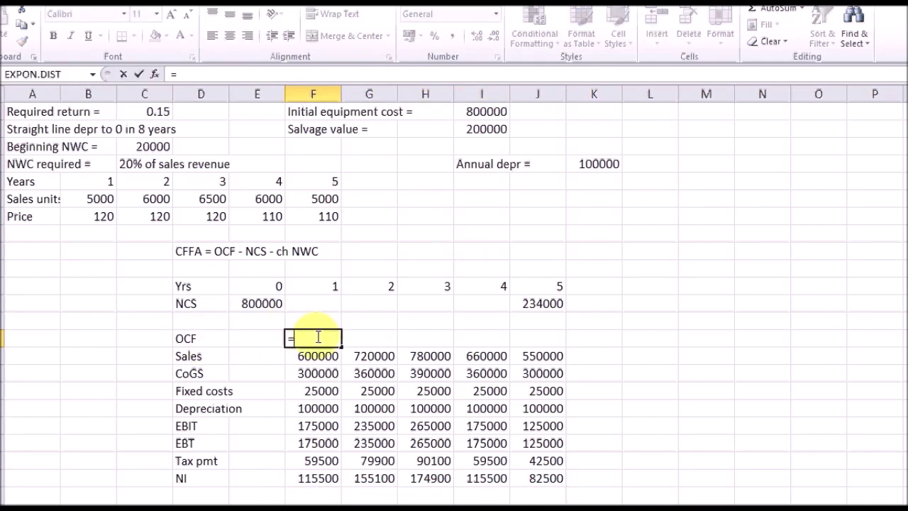
left_click(310, 425)
type("+")
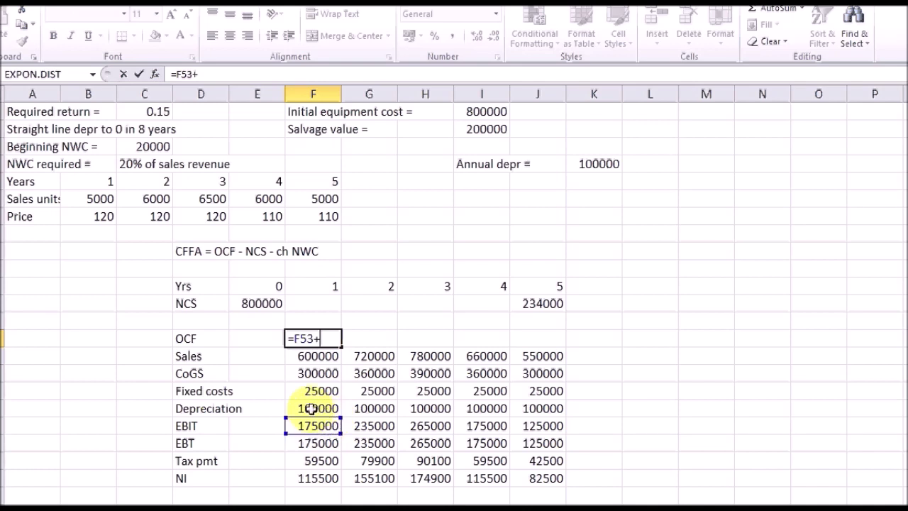
left_click(310, 408)
type("-F55")
key("Return")
left_click(338, 346)
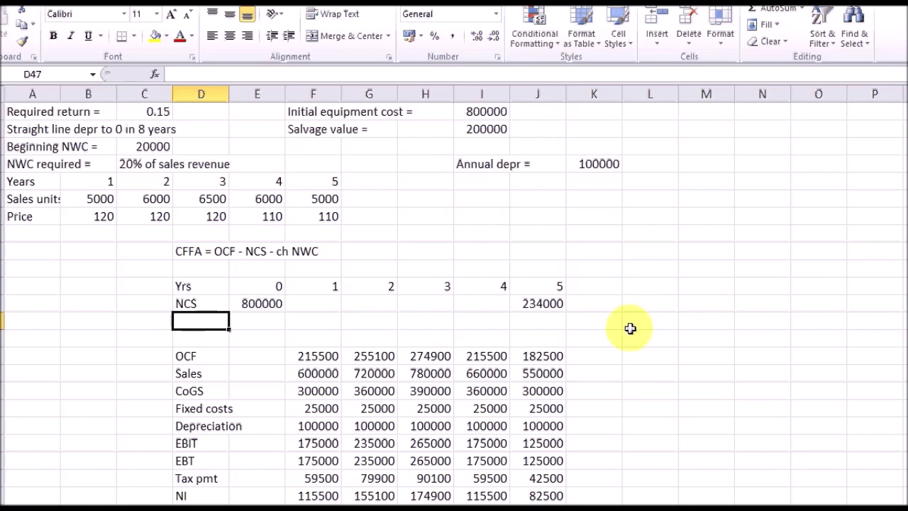
Add an NWC row with 20000 for year 0 and 20% of sales for years 1–5
type("NWC")
key("Tab")
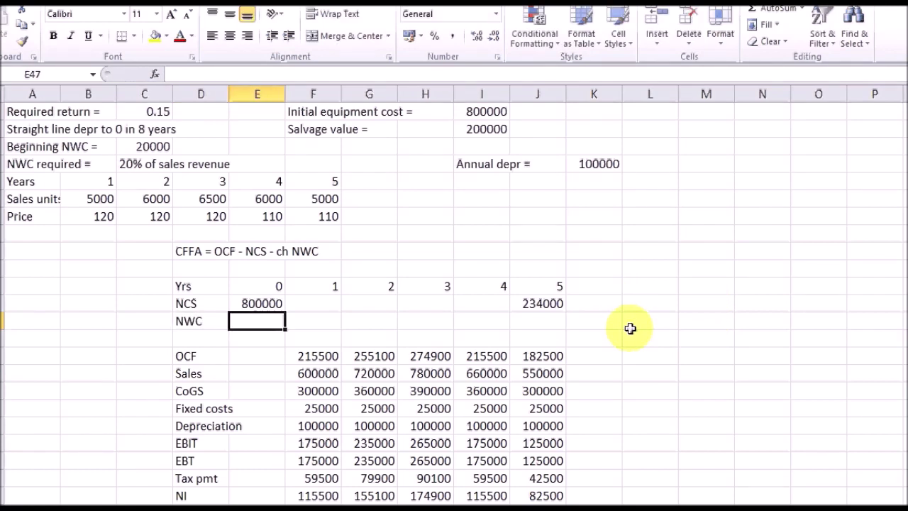
type("20000")
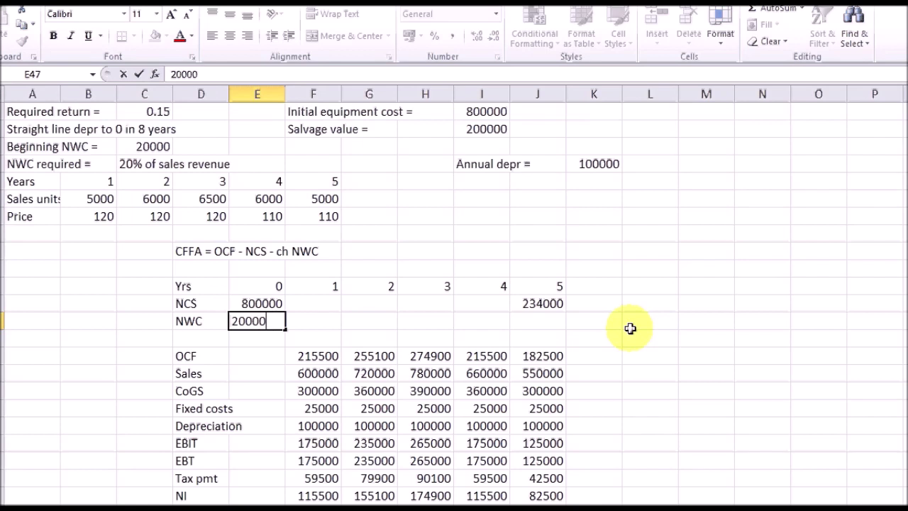
key("Tab")
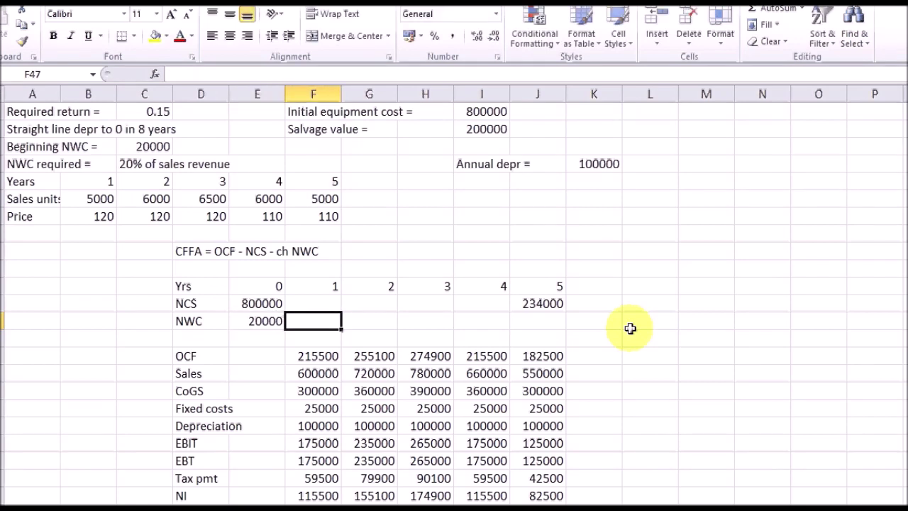
type("=")
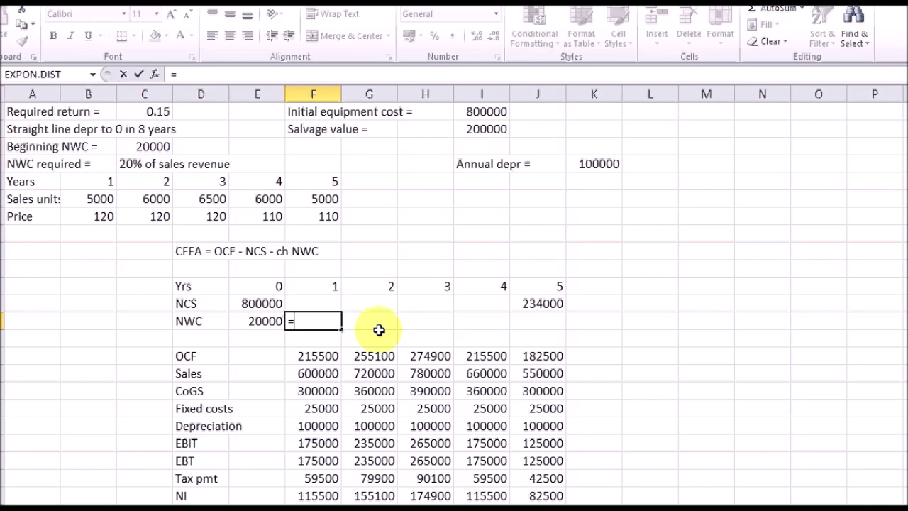
type("0.2")
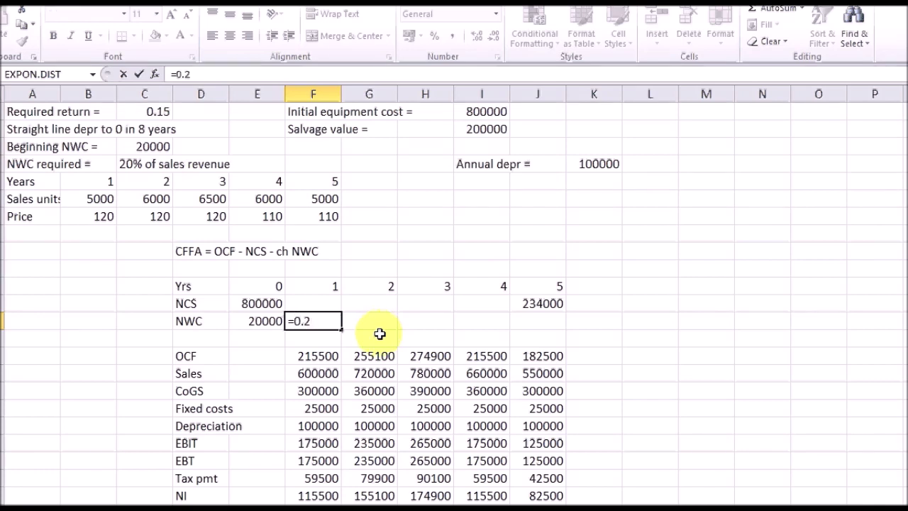
type("*")
key("Return")
left_click(320, 321)
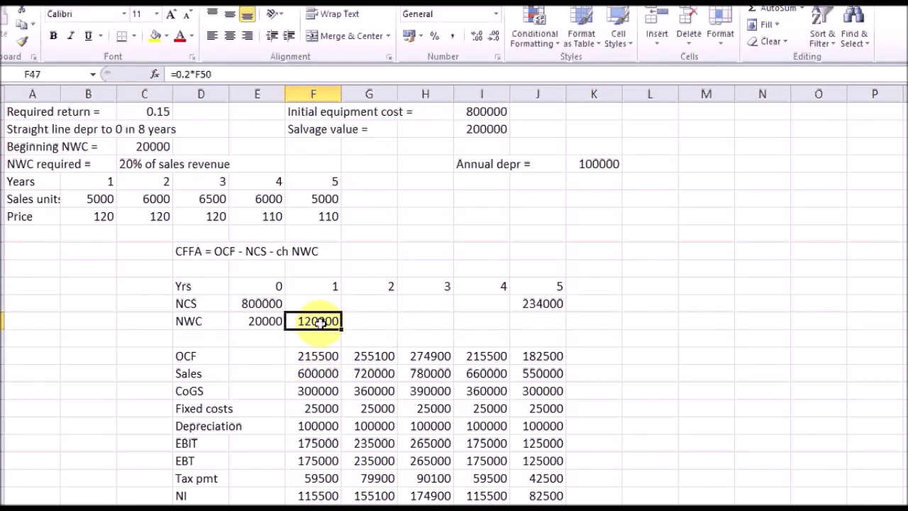
left_click_drag(341, 327, 275, 319)
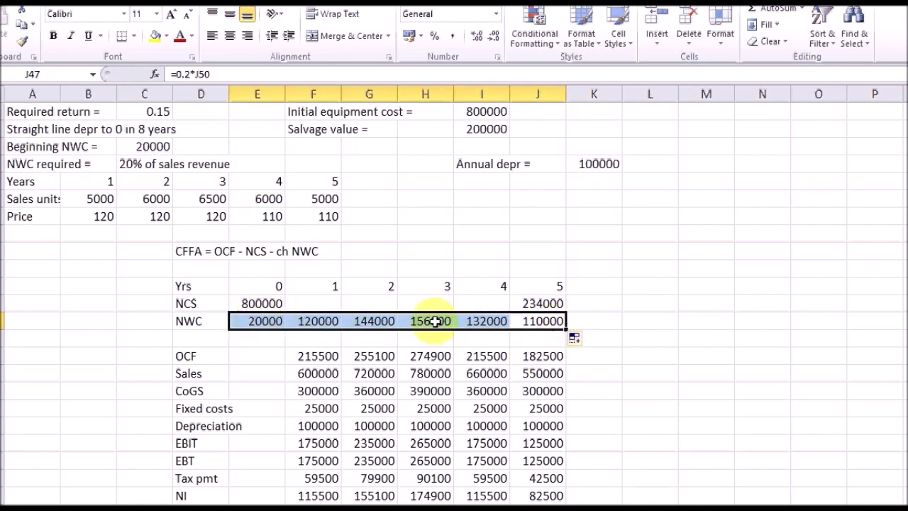
Add a 'ch NWC' row label beneath NWC
left_click(206, 337)
type("ch NWC")
key("Tab")
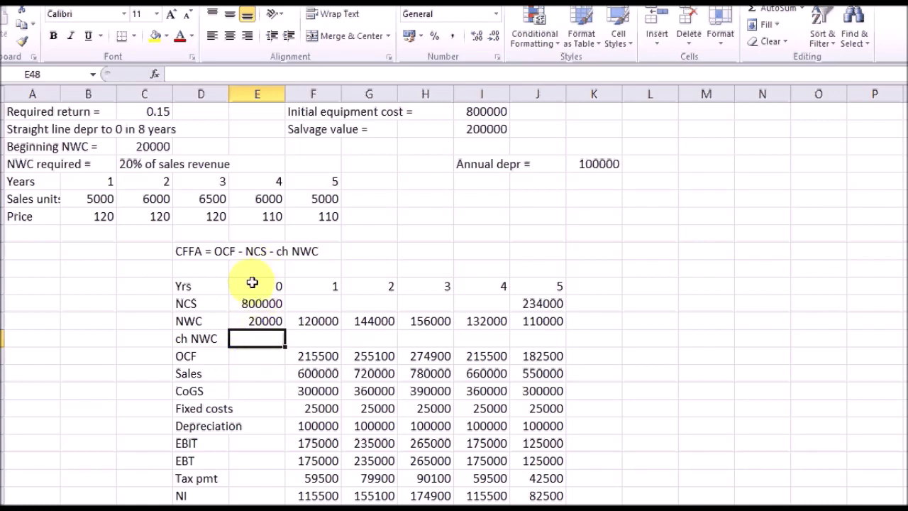
Fill change in NWC: 20000 in year 0, yearly differences, and negative year-5 NWC recovered
type("20")
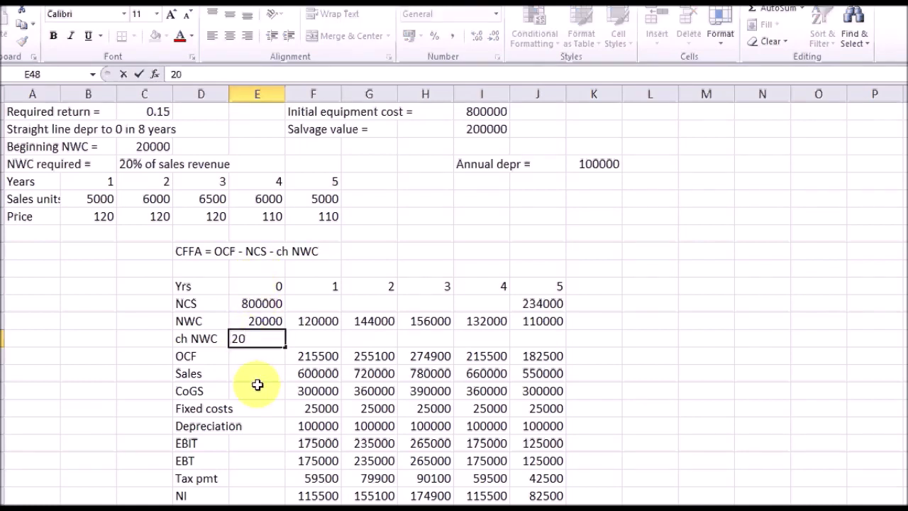
type("000")
key("Tab")
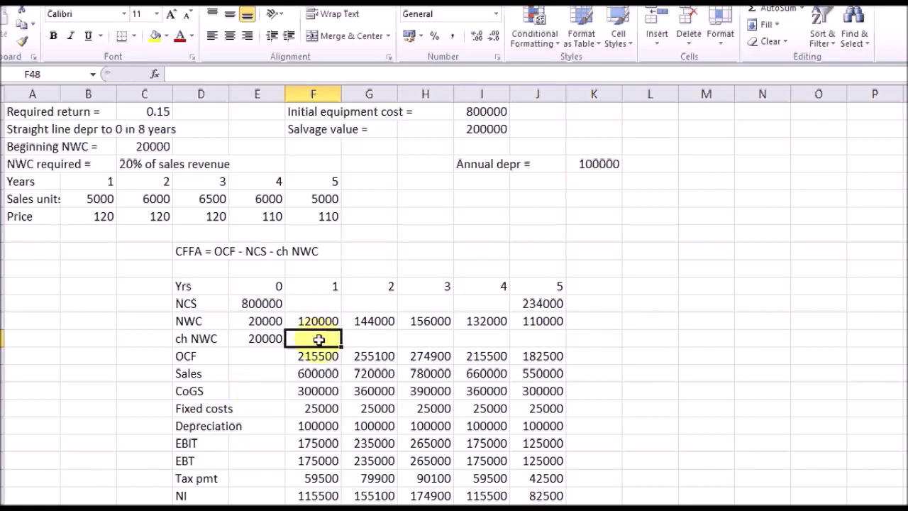
type("=")
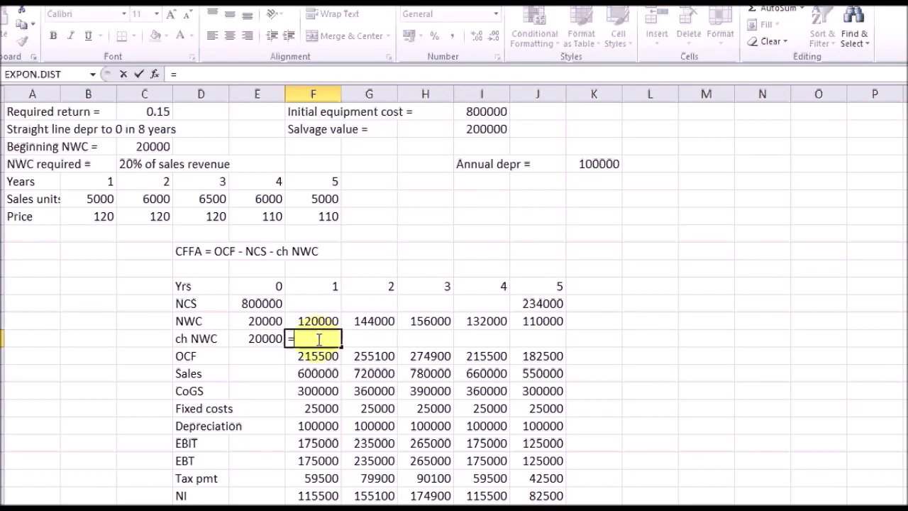
type("F47-")
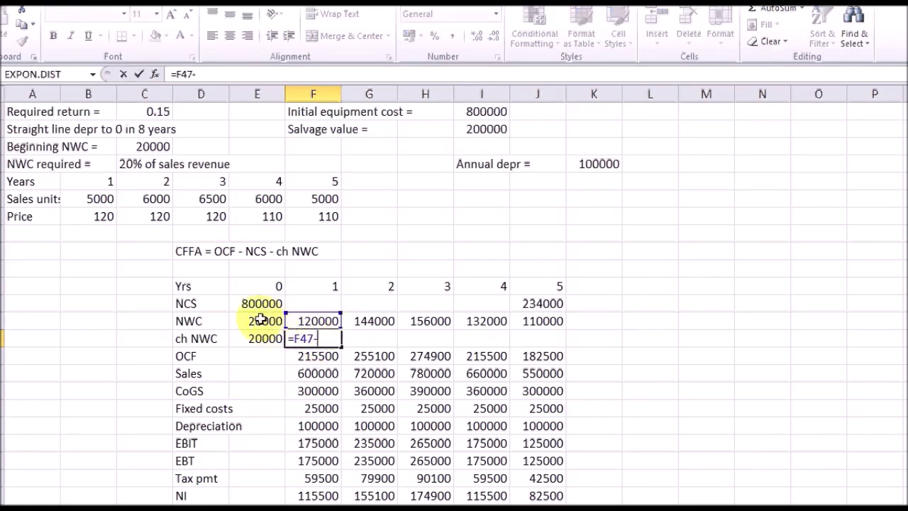
left_click(261, 320)
key("ctrl+Return")
left_click_drag(341, 346, 517, 345)
left_click(525, 339)
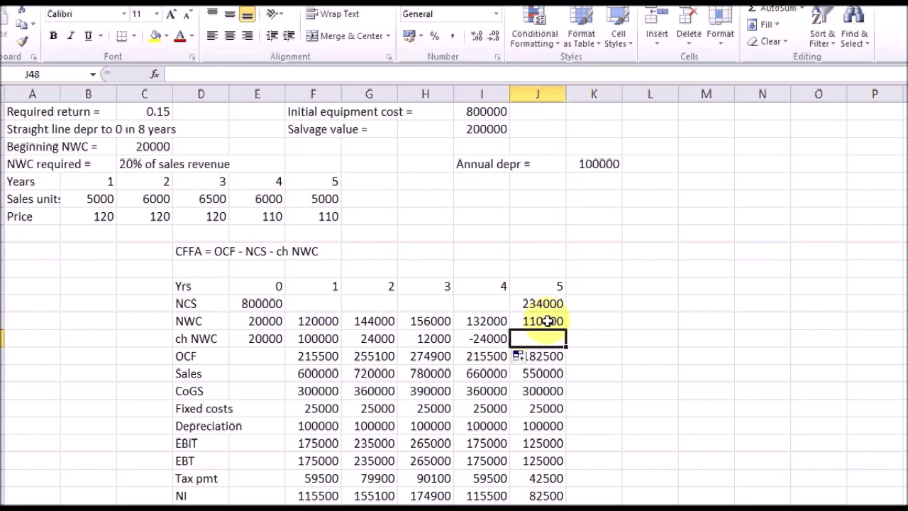
left_click(537, 321)
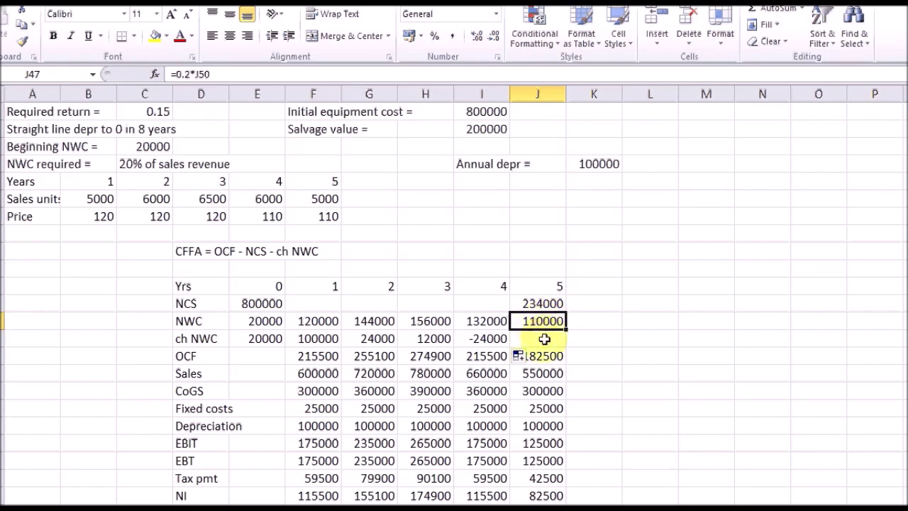
left_click(544, 338)
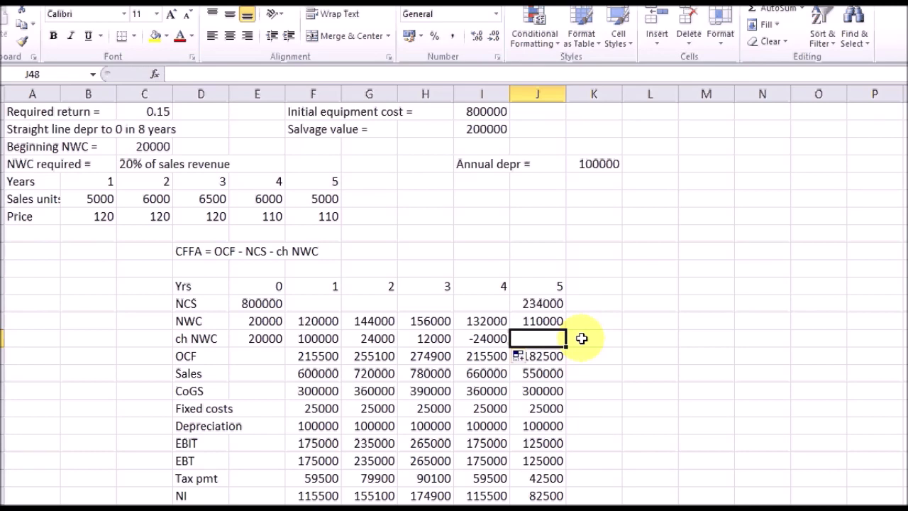
type("-")
left_click(533, 320)
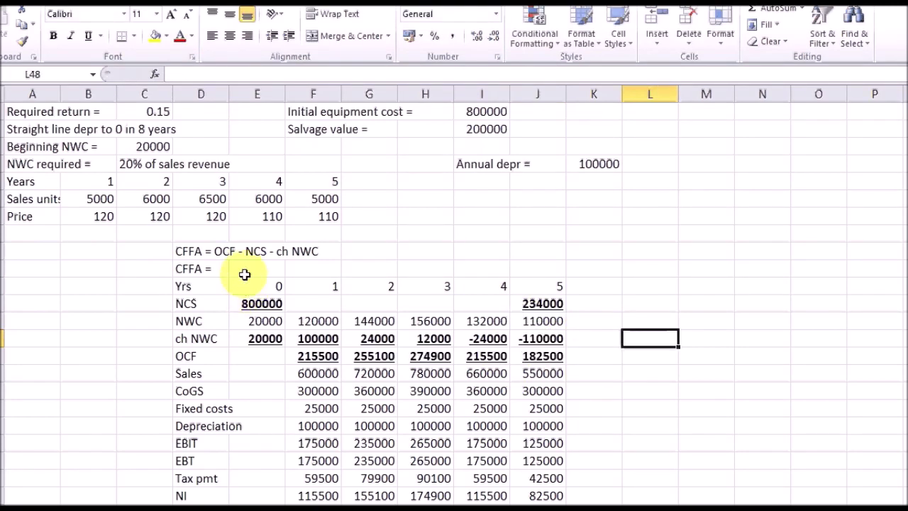
Compute CFFA as OCF minus NCS minus ch NWC for years 0–5 (-820000 to 58500)
left_click(243, 268)
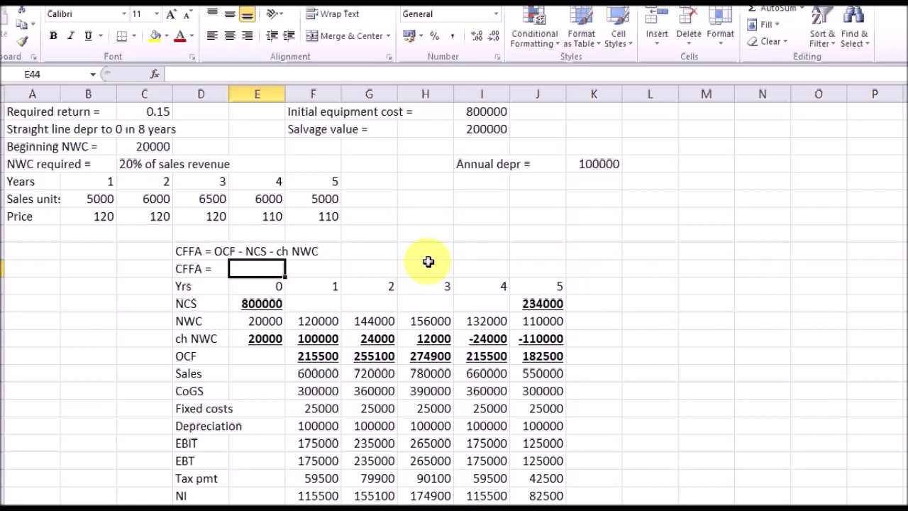
type("=")
left_click(257, 356)
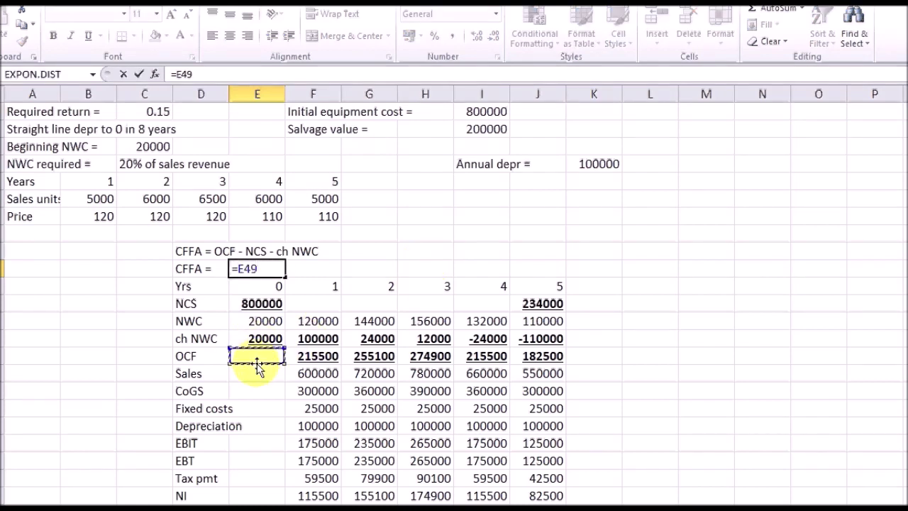
type("-")
left_click(256, 303)
type("-")
left_click(257, 338)
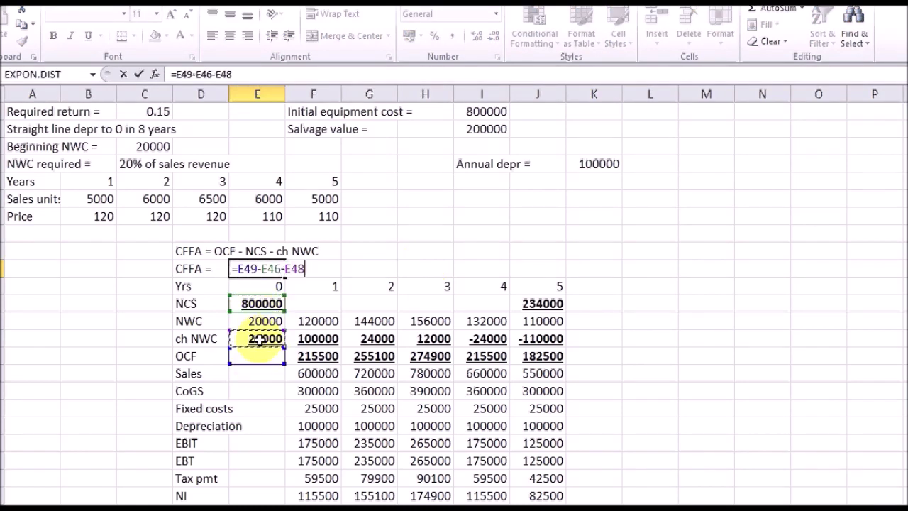
key("ctrl+Return")
left_click_drag(285, 276, 543, 269)
Enter =NPV(C35,F44:J44)+E44 in H41, returning -£205,939.66 at the 0.15 rate
left_click(434, 216)
type("=npv")
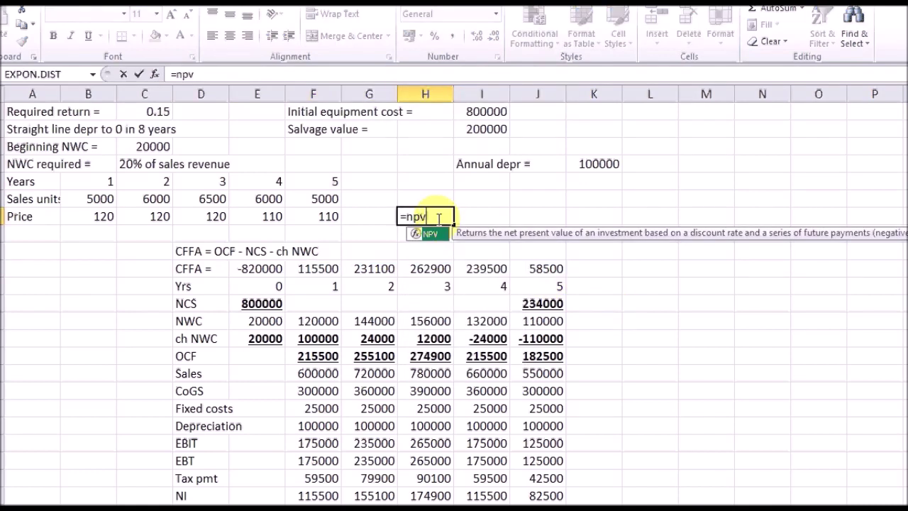
type("(")
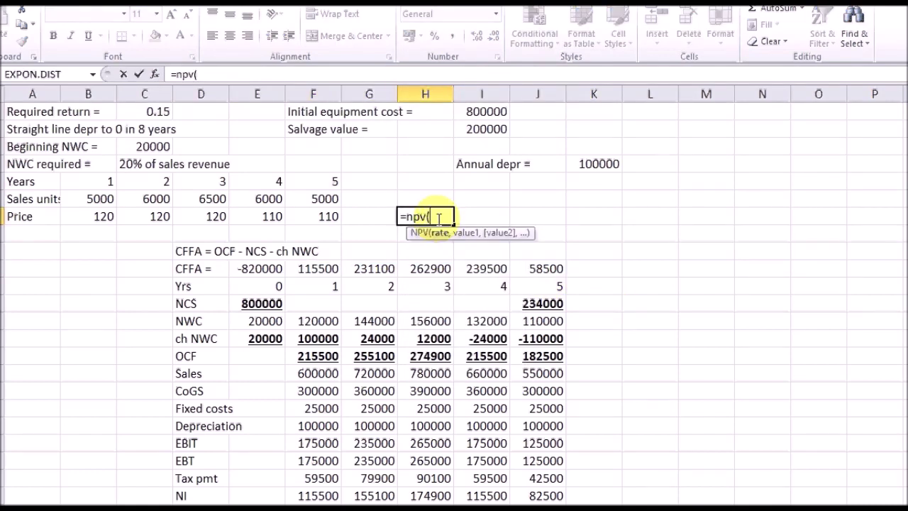
left_click(156, 111)
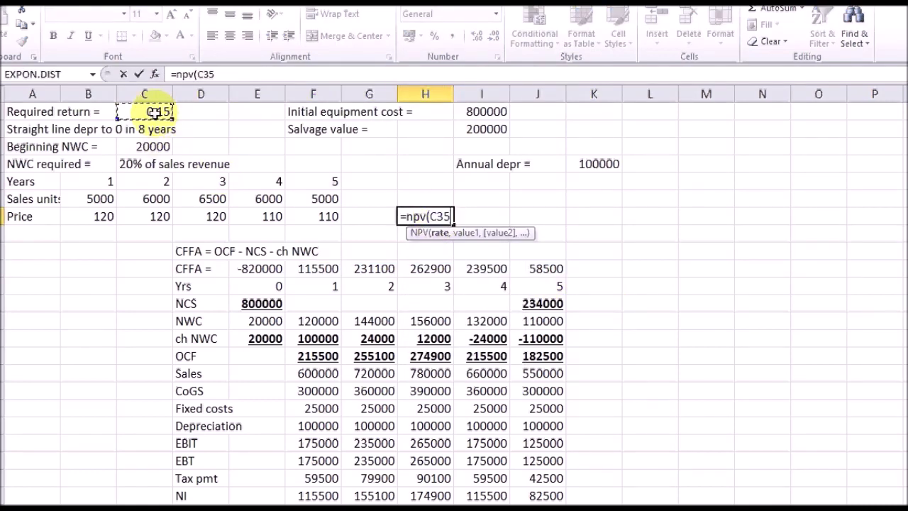
type(",")
left_click_drag(315, 268, 522, 268)
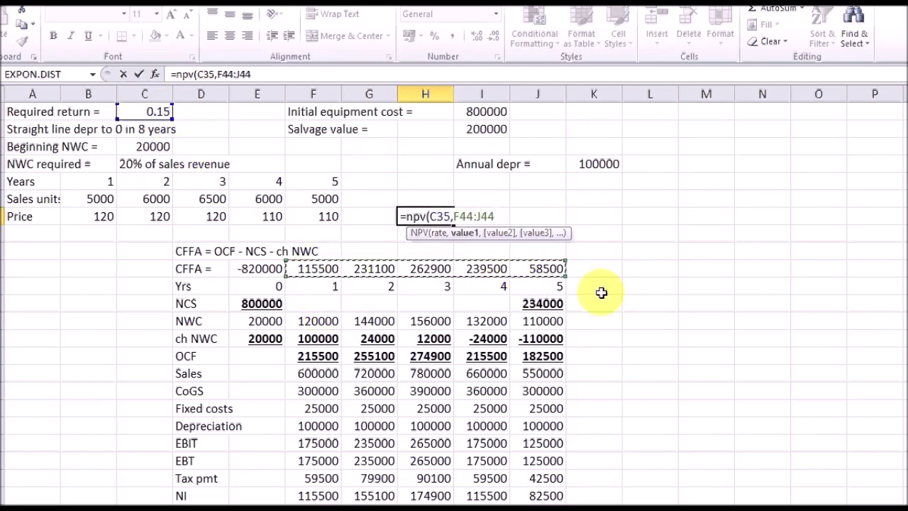
type(")+")
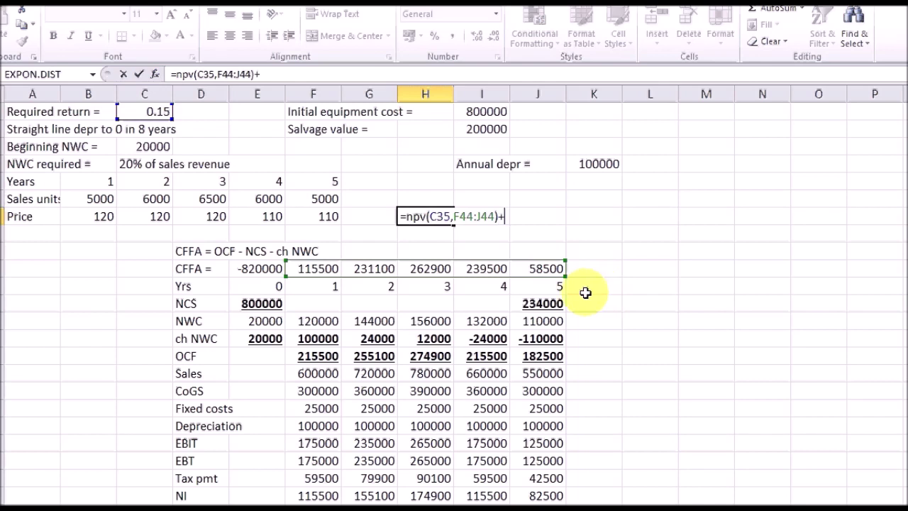
left_click(248, 271)
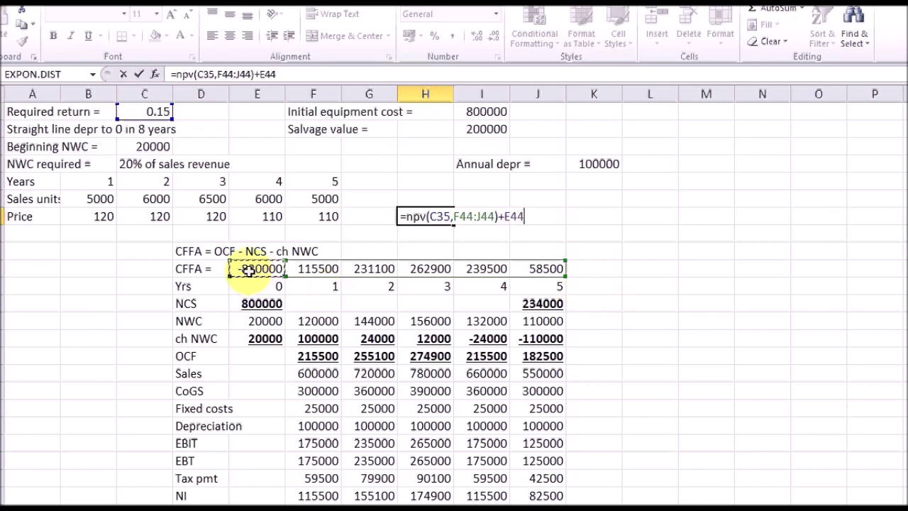
key("ctrl+Return")
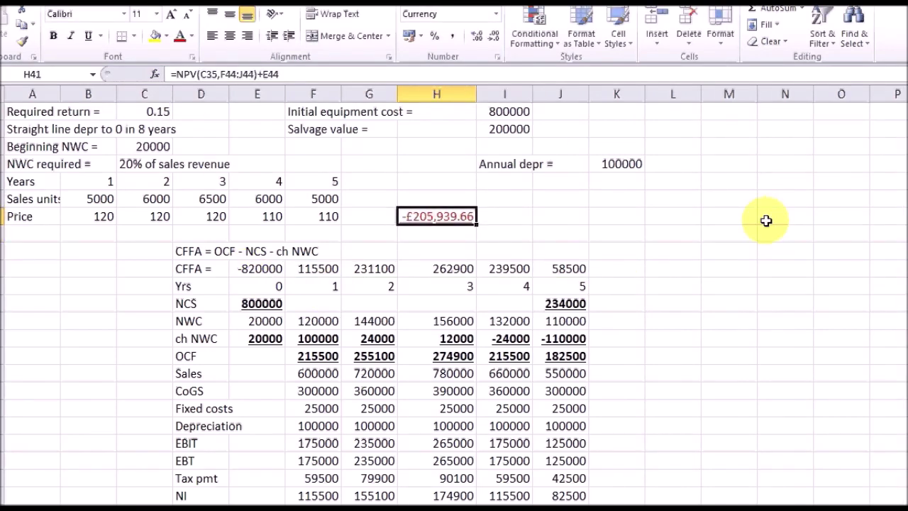